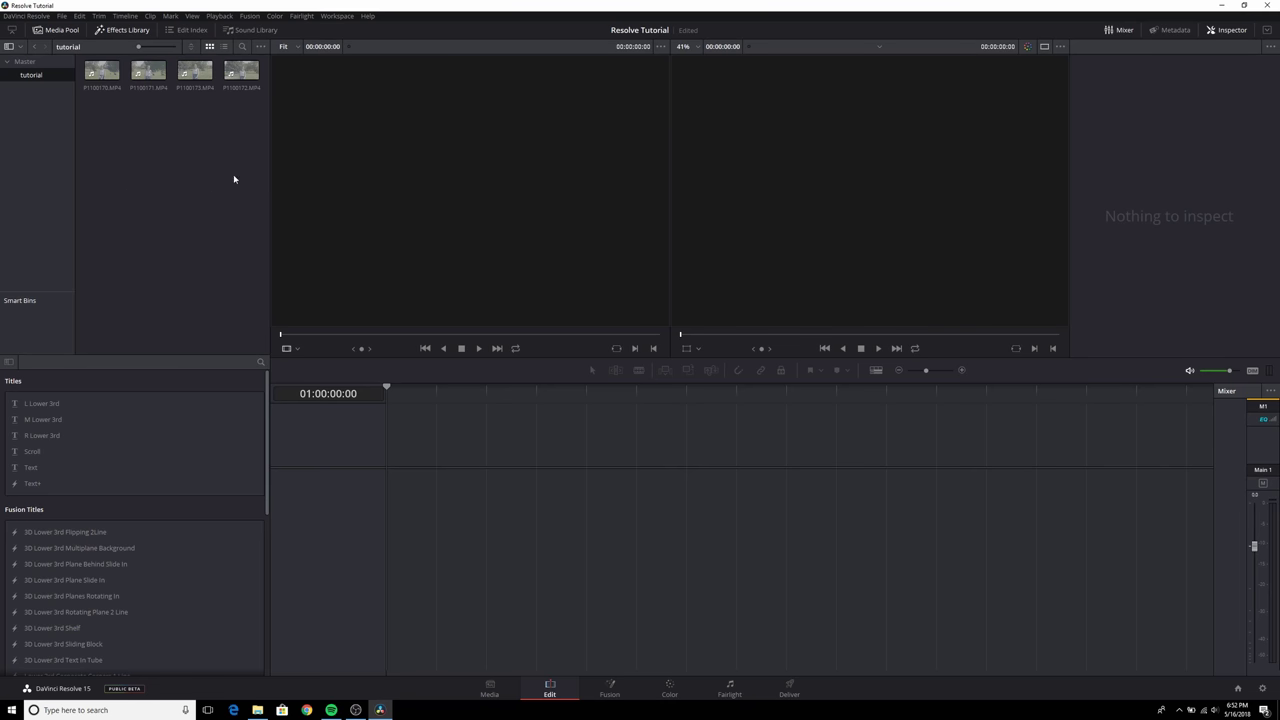
Load P1100171 in the source viewer and mark In and Out around the woman's appearance.
{"action": "left_click", "coordinate": [152, 74]}
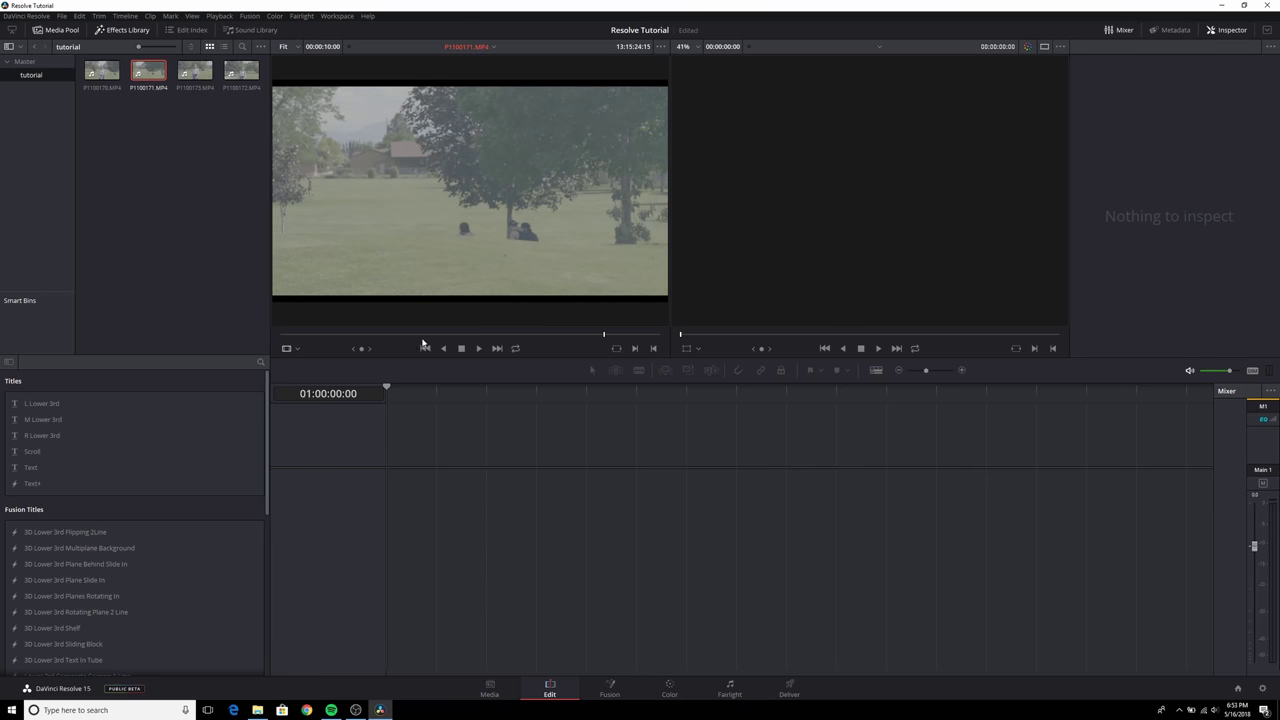
{"action": "left_click", "coordinate": [390, 335]}
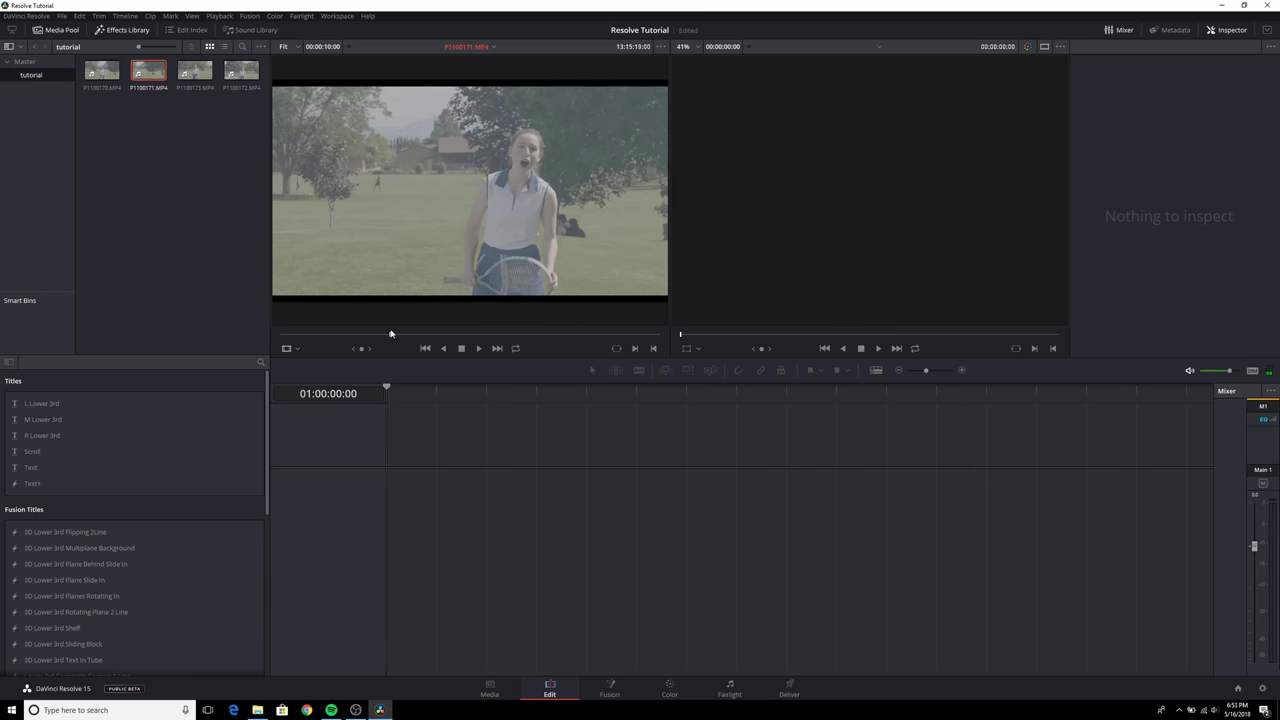
{"action": "key", "text": "i"}
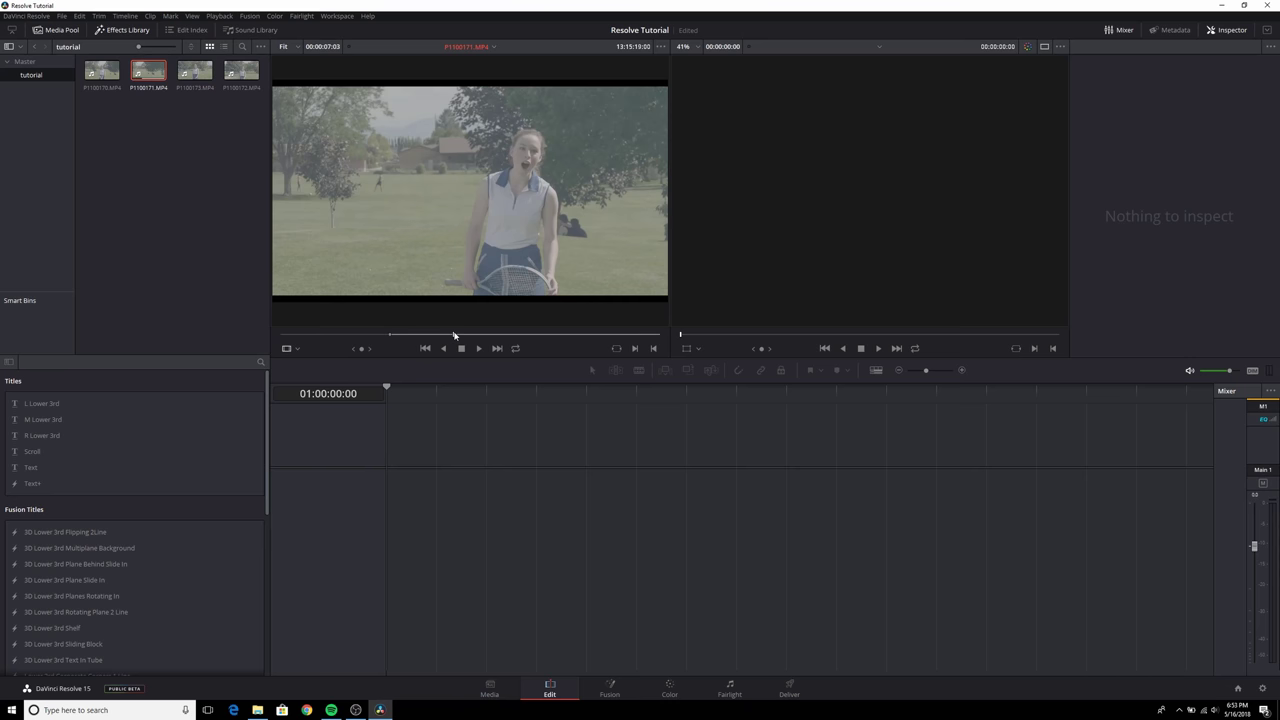
{"action": "key", "text": "o"}
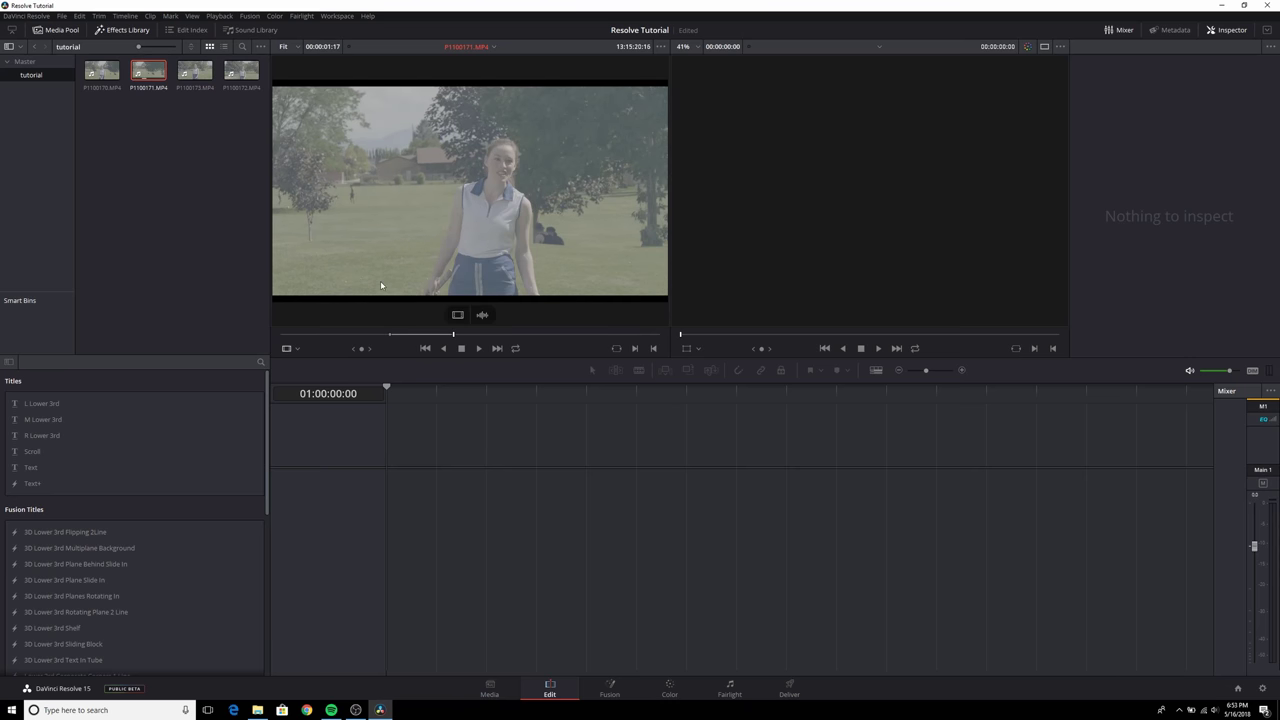
Drag the marked section onto a new Timeline 1, then undo and redo the placement.
{"action": "left_click_drag", "start_coordinate": [397, 233], "coordinate": [380, 491]}
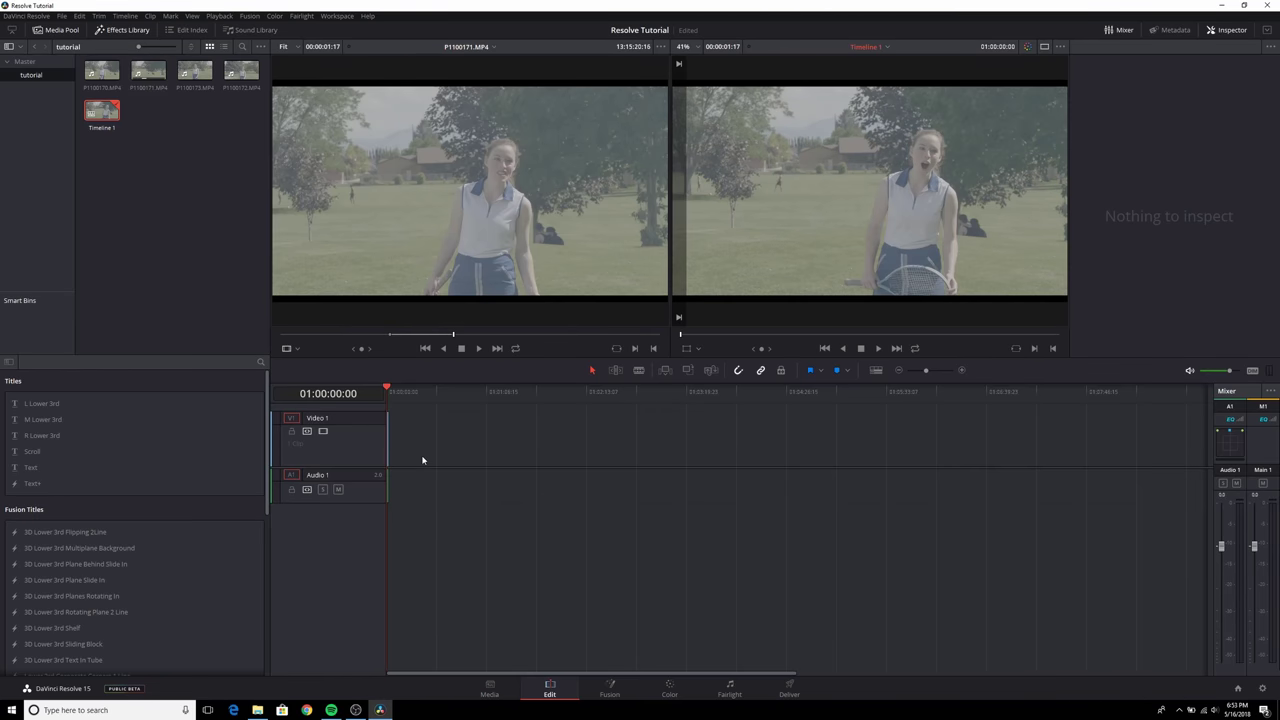
{"action": "key", "text": "ctrl+z"}
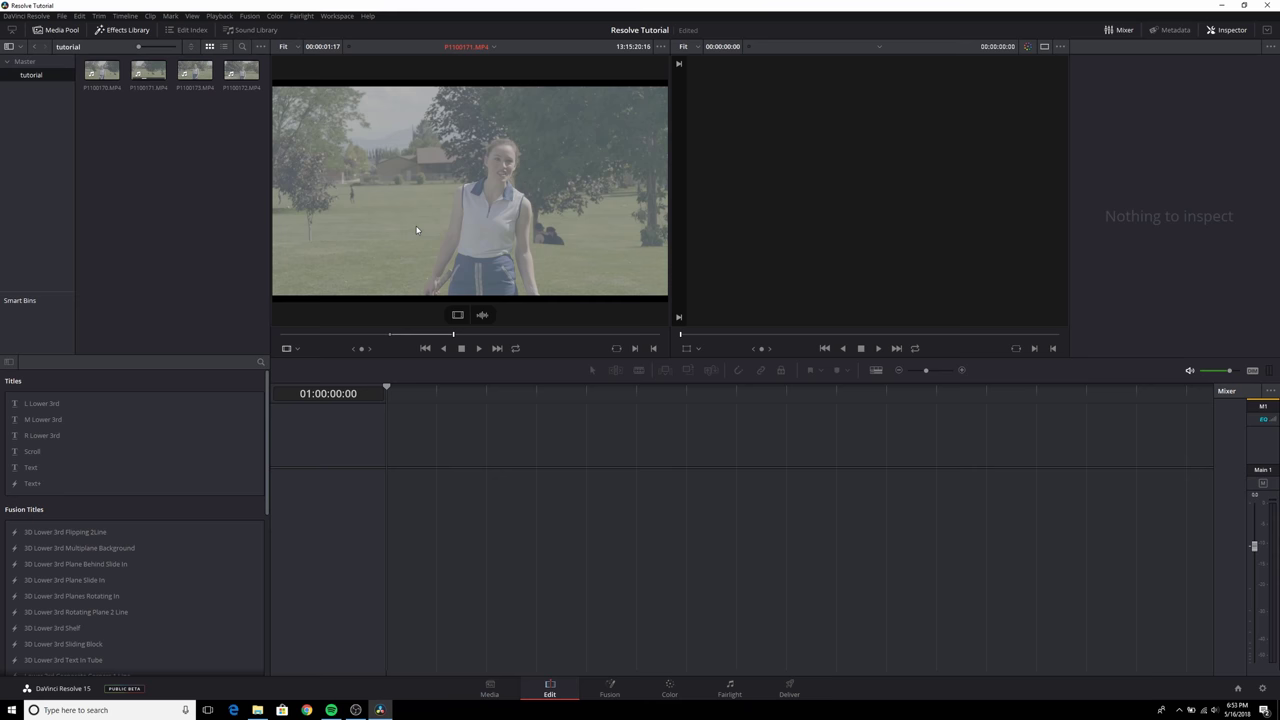
{"action": "key", "text": "ctrl+shift+z"}
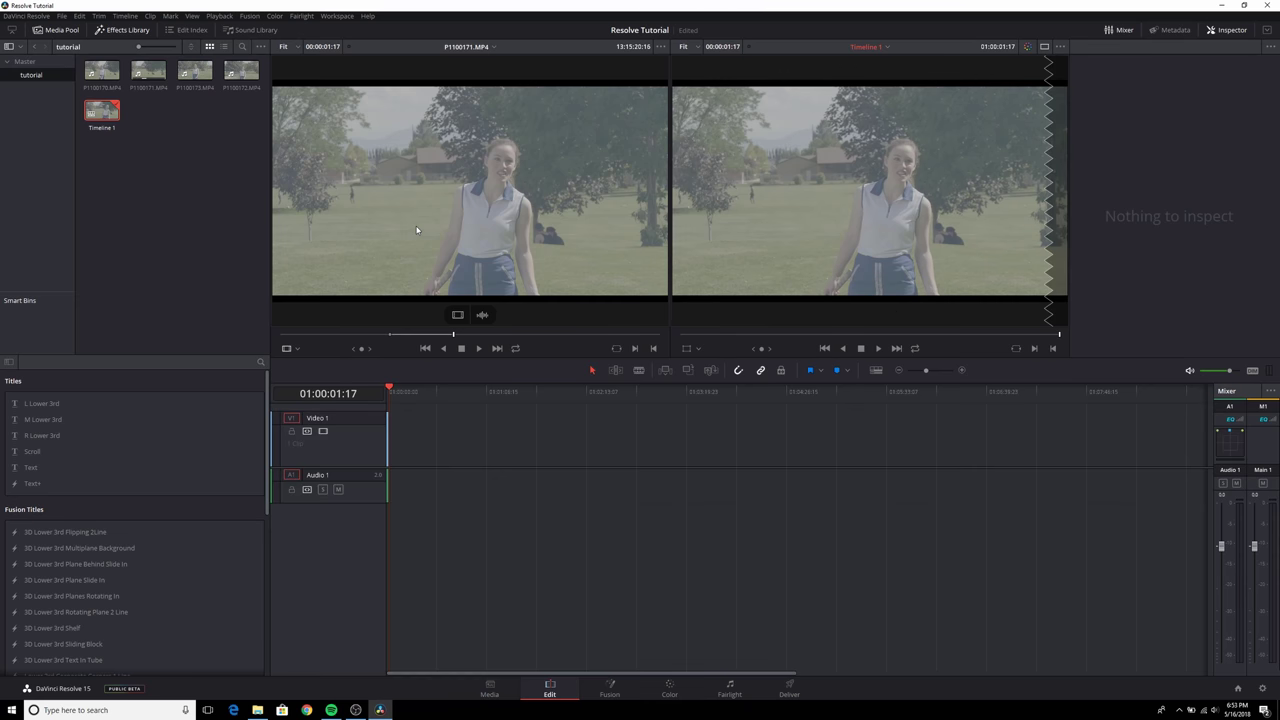
Preview clips P1100173, P1100171 and P1100172, settling on P1100173.
{"action": "left_click", "coordinate": [187, 74]}
{"action": "left_click", "coordinate": [158, 73]}
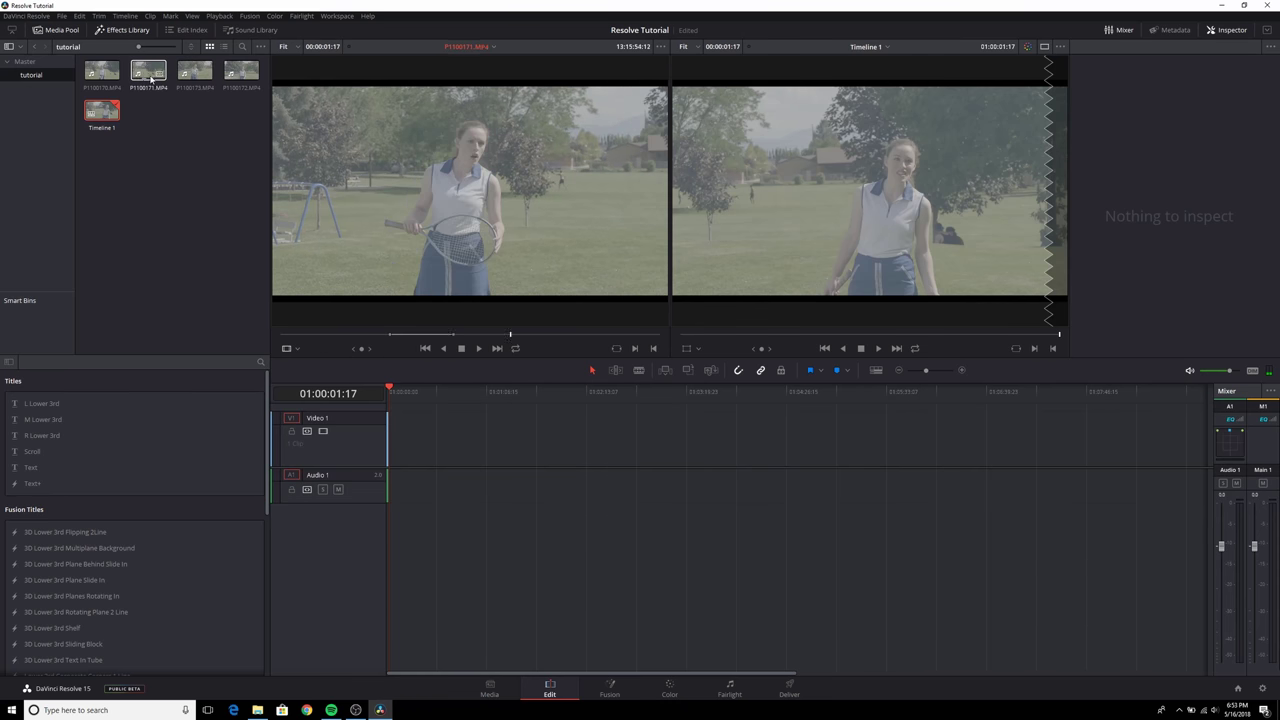
{"action": "left_click", "coordinate": [232, 72]}
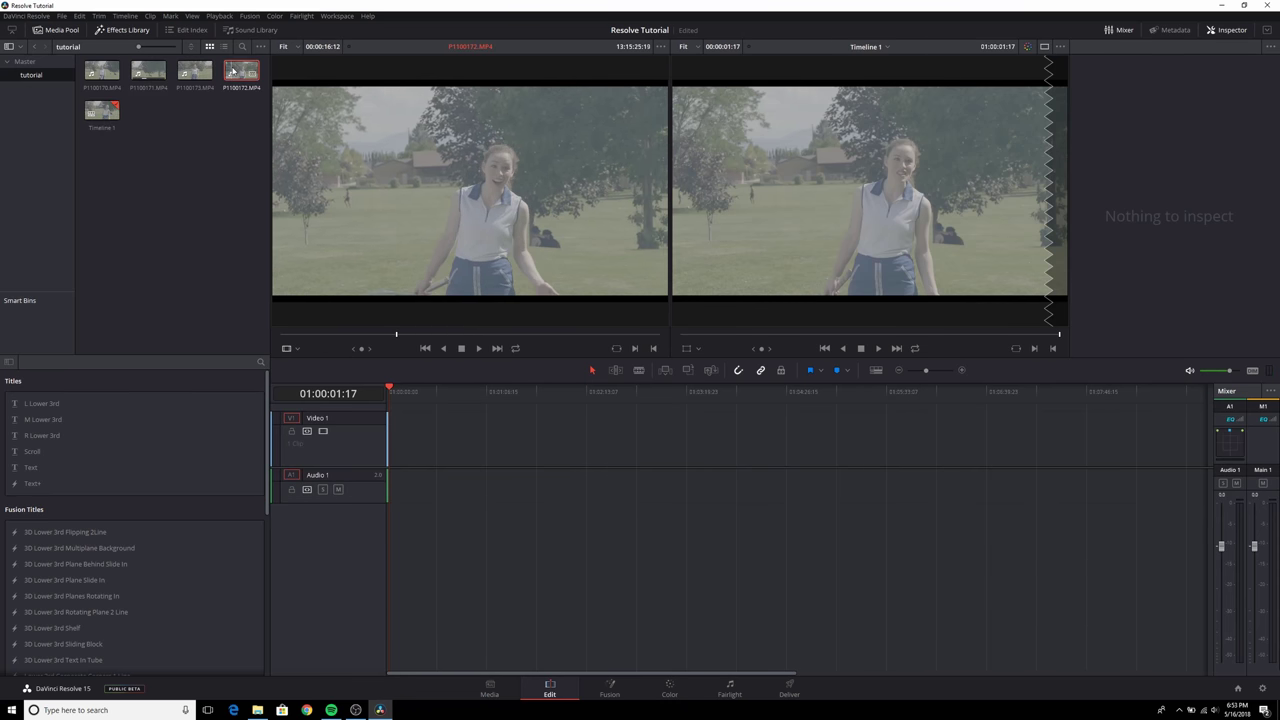
{"action": "left_click", "coordinate": [195, 72]}
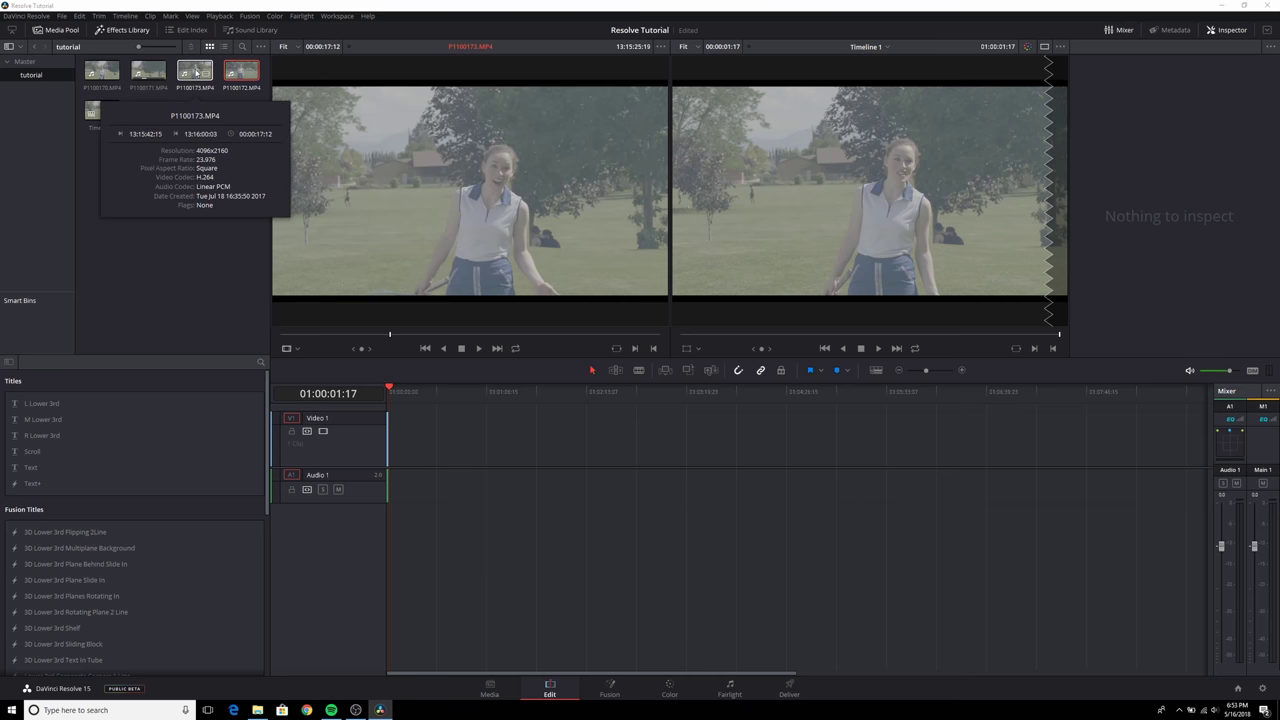
Mark a 1-second-15-frame section of P1100173 and append it after the first clip with F9.
{"action": "left_click", "coordinate": [505, 334]}
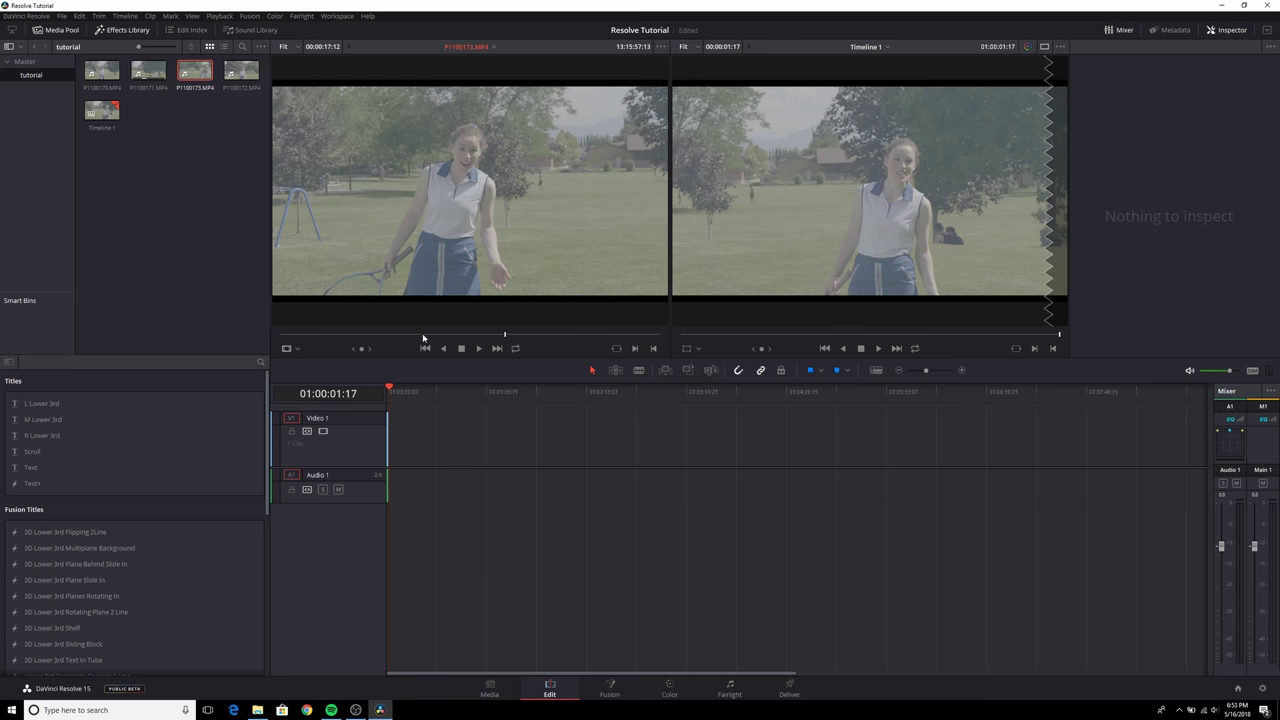
{"action": "left_click_drag", "start_coordinate": [415, 335], "coordinate": [368, 334]}
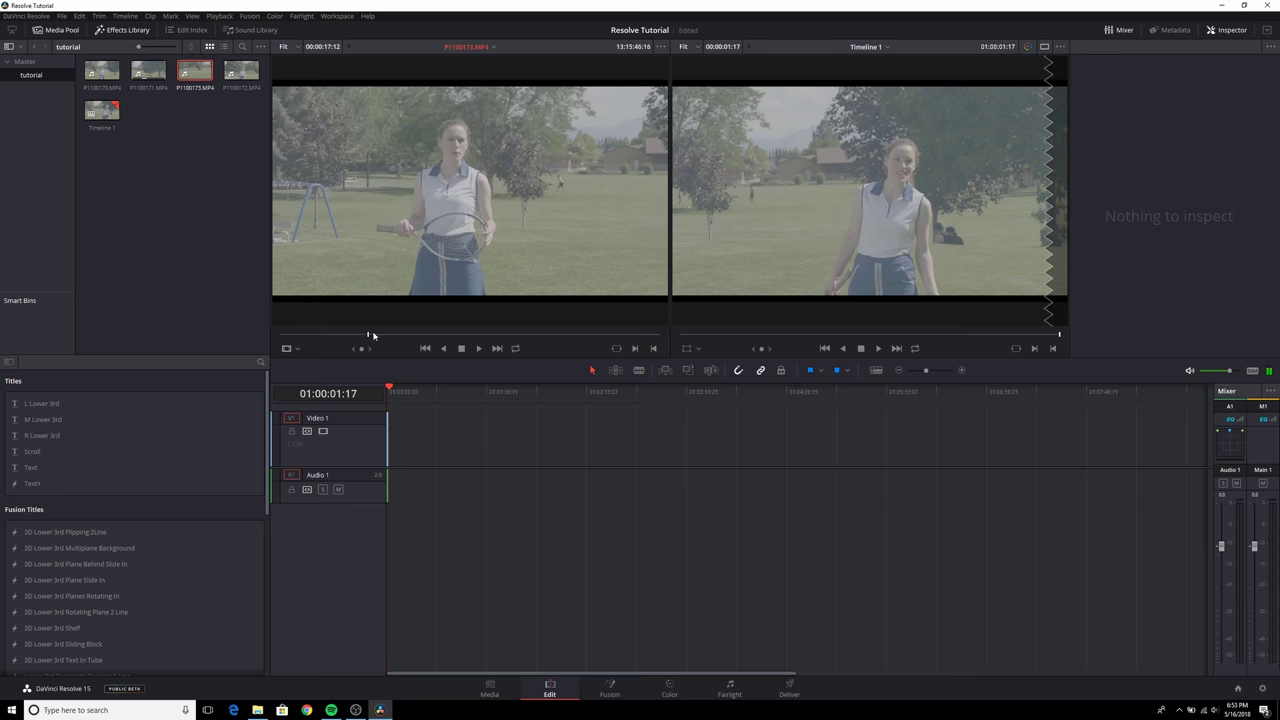
{"action": "key", "text": "i"}
{"action": "left_click", "coordinate": [402, 334]}
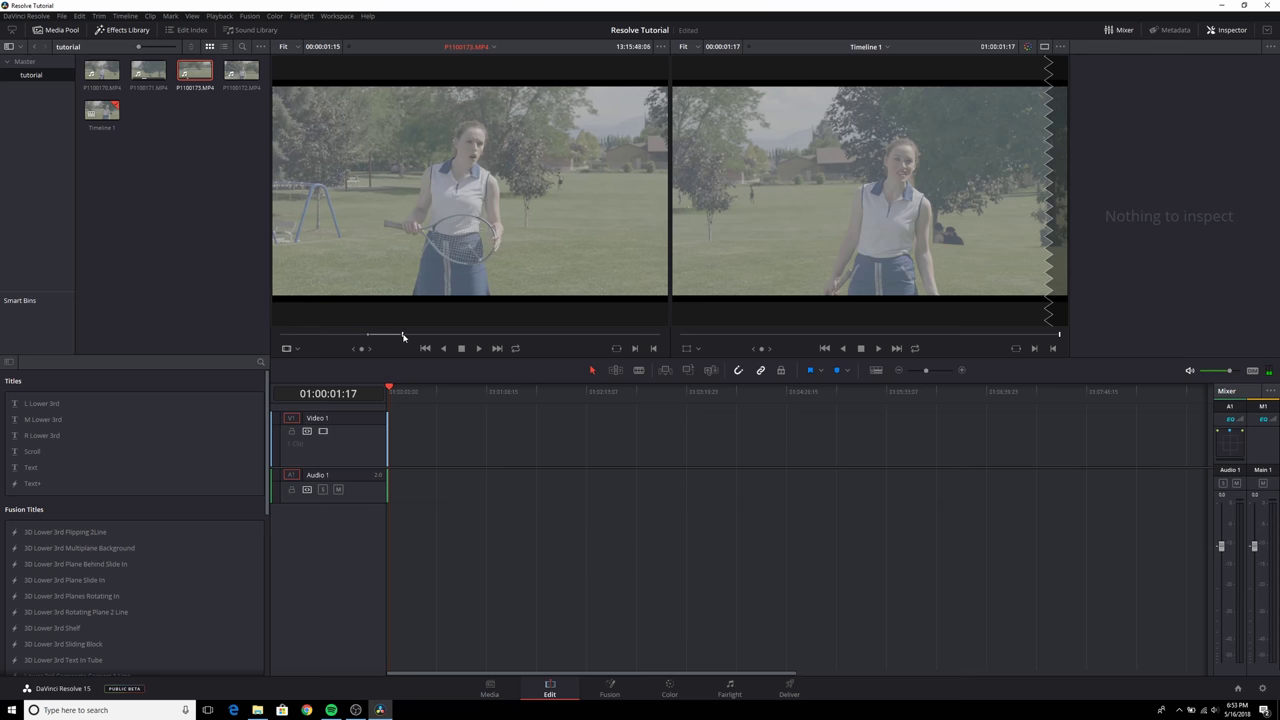
{"action": "key", "text": "o"}
{"action": "key", "text": "F9"}
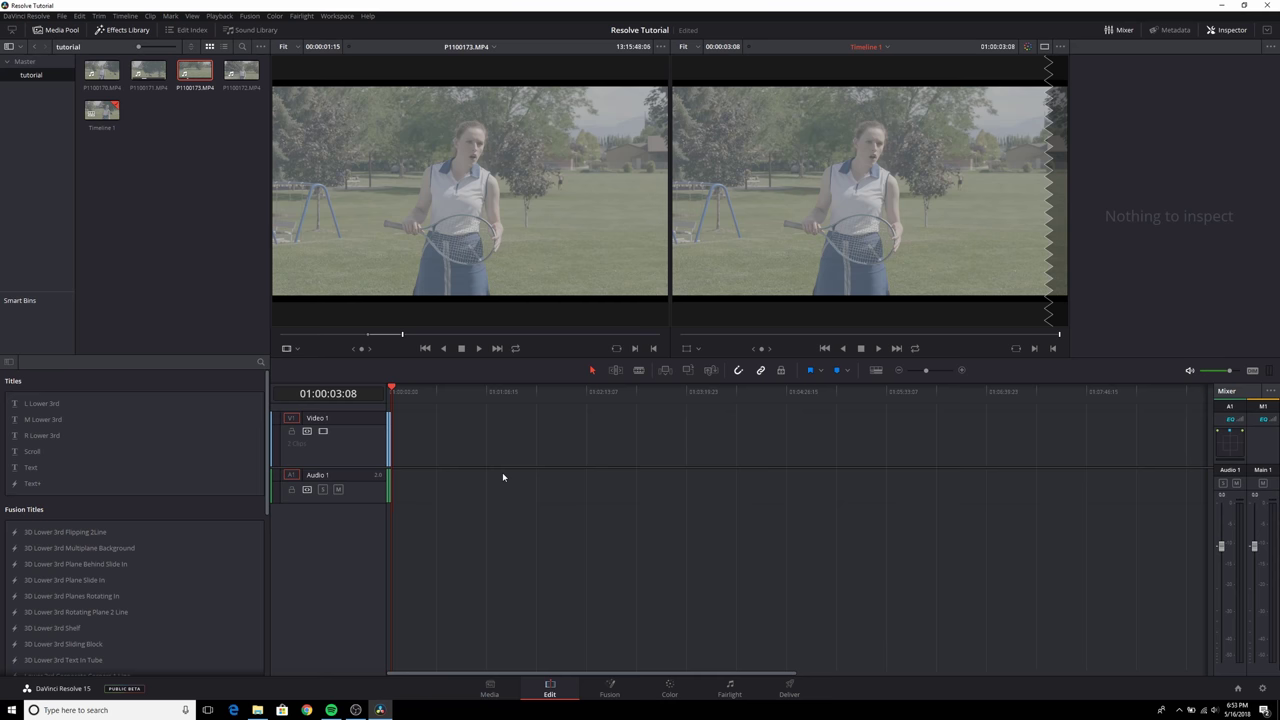
{"action": "key", "text": "shift+F12"}
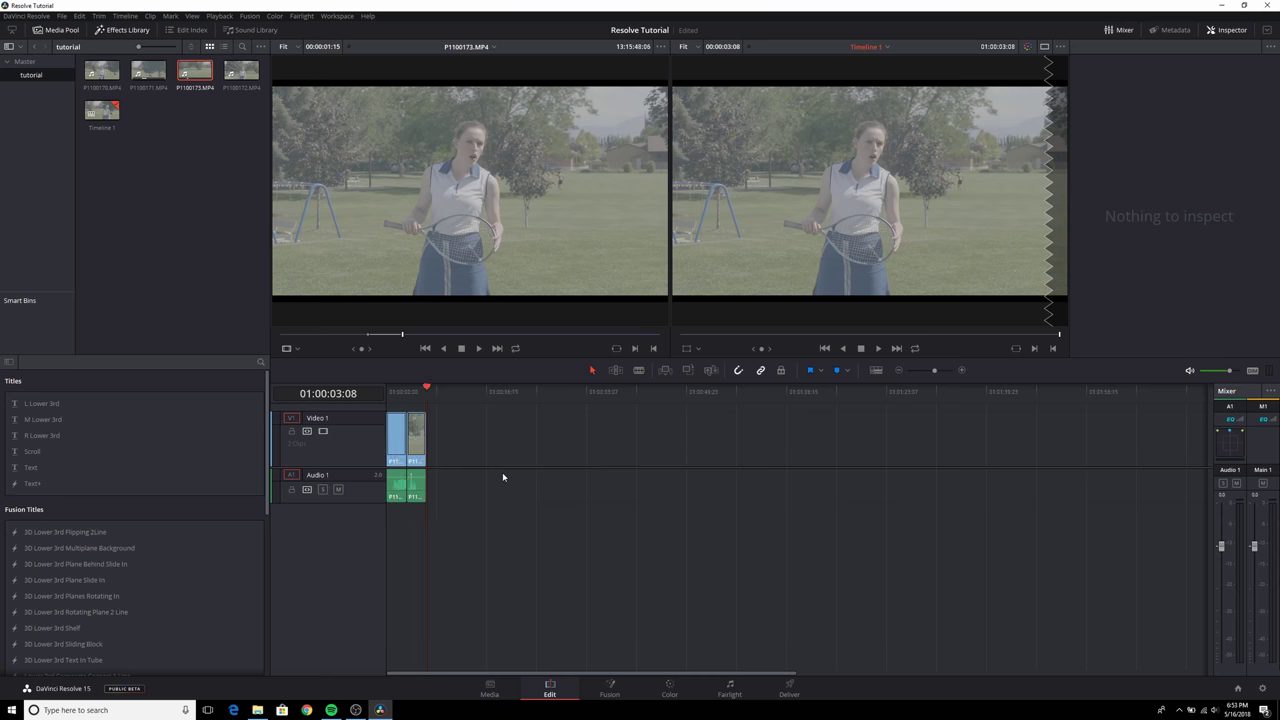
{"action": "scroll", "coordinate": [502, 472], "scroll_direction": "right", "scroll_amount": 5}
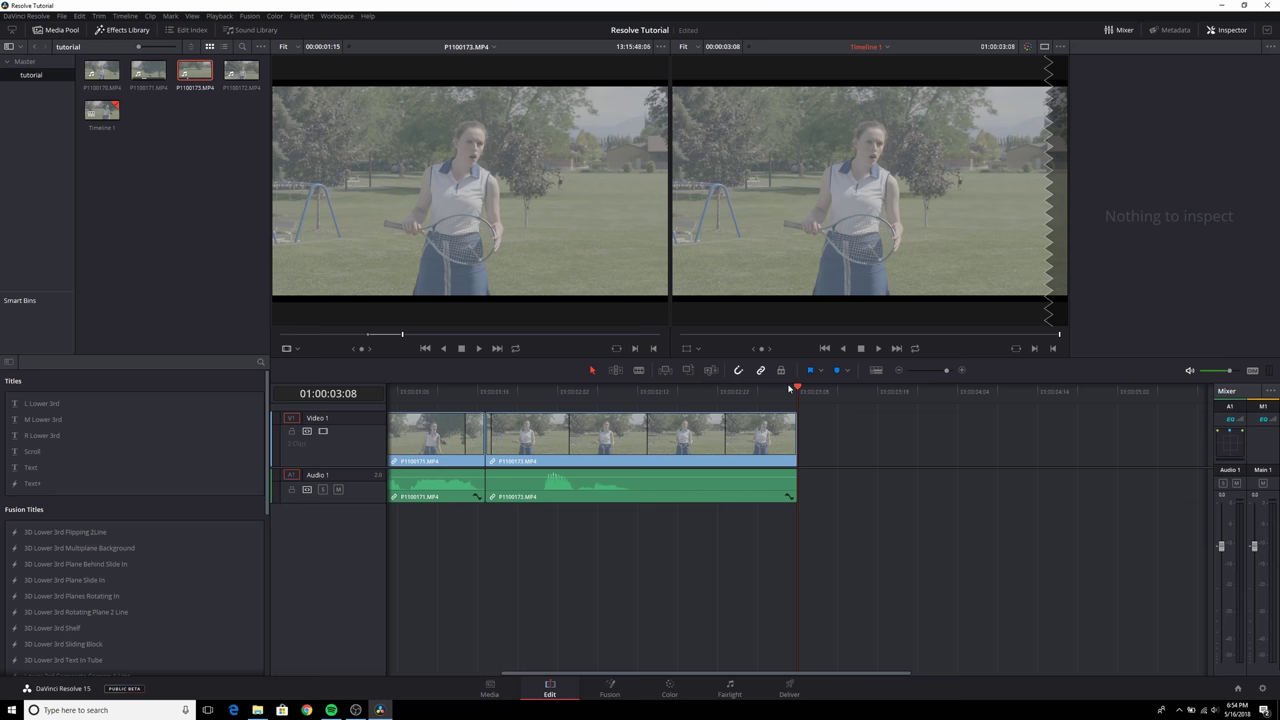
{"action": "left_click_drag", "start_coordinate": [792, 390], "coordinate": [388, 390]}
{"action": "key", "text": "ctrl+z"}
{"action": "left_click_drag", "start_coordinate": [388, 436], "coordinate": [628, 465]}
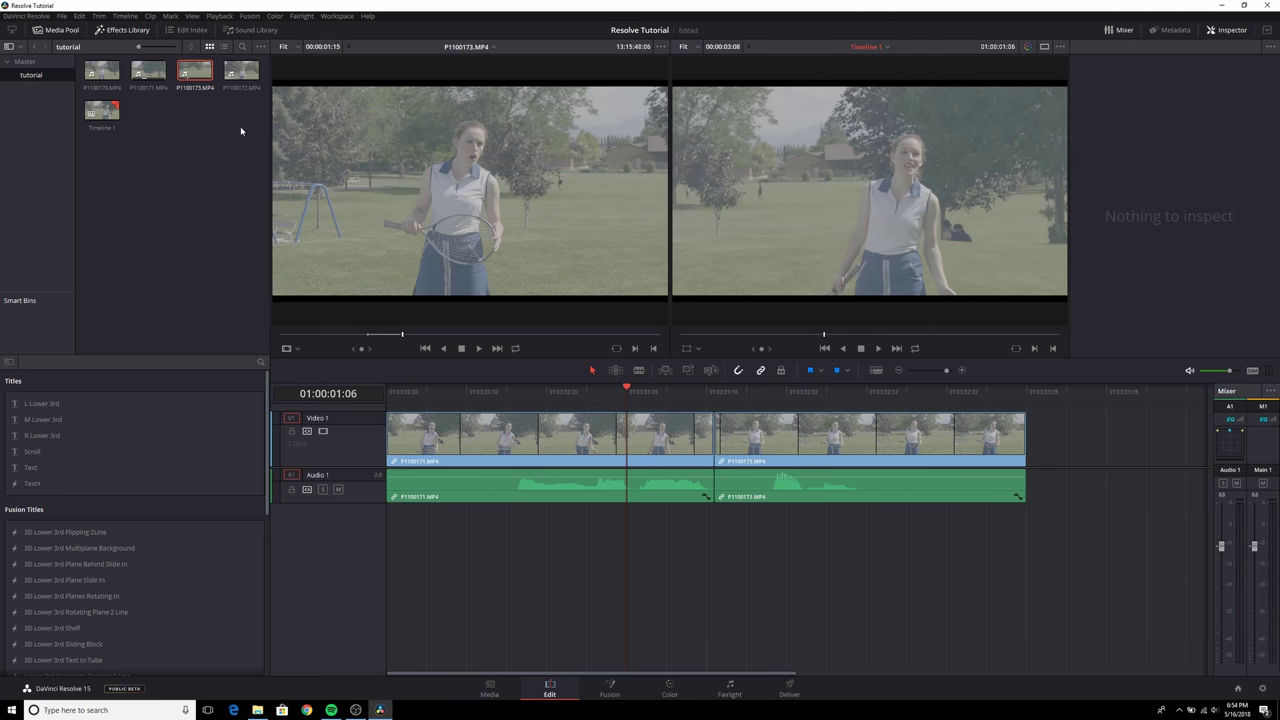
Select all four tennis clips in the Media Pool and generate optimized media for them.
{"action": "left_click_drag", "start_coordinate": [240, 126], "coordinate": [78, 65]}
{"action": "left_click", "coordinate": [99, 72]}
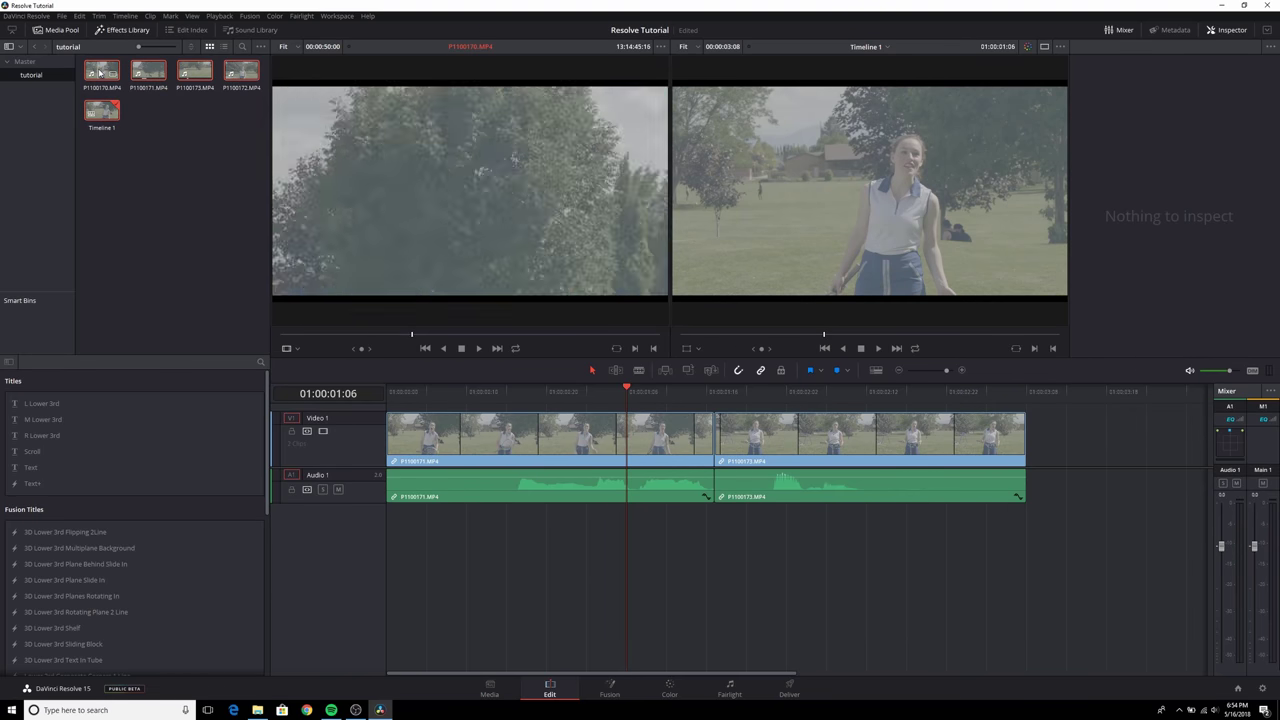
{"action": "right_click", "coordinate": [99, 72]}
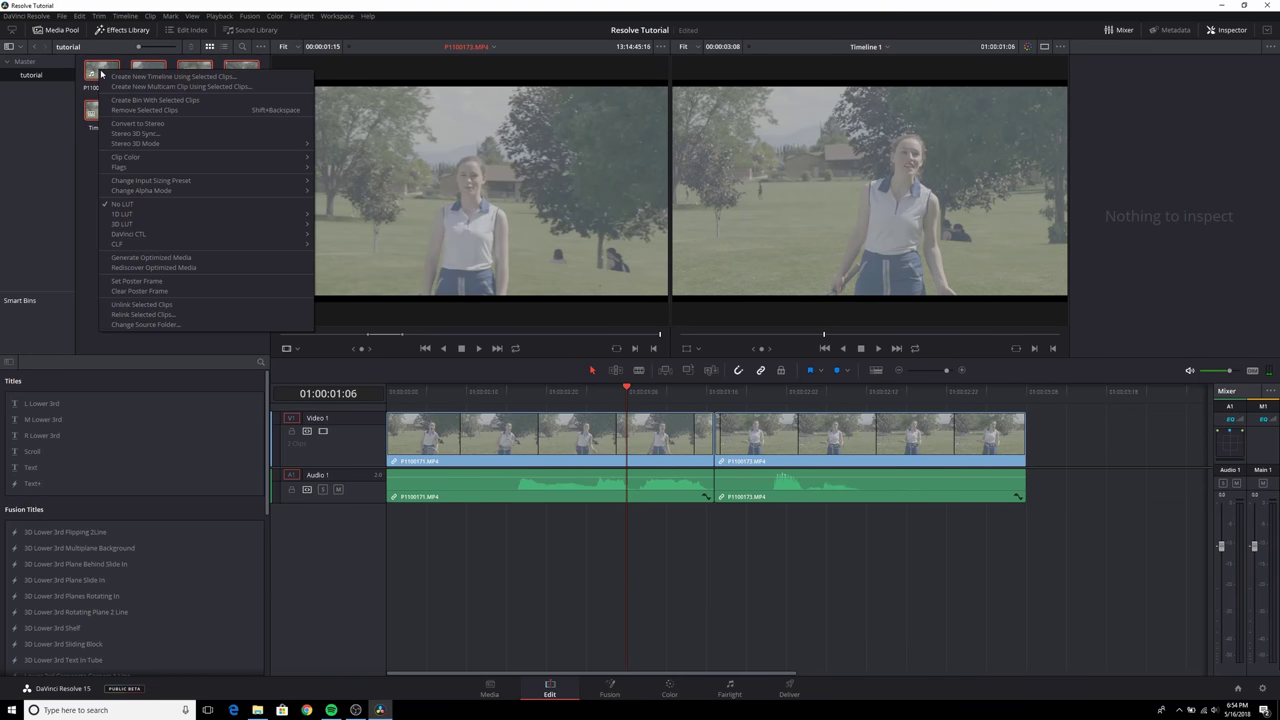
{"action": "left_click", "coordinate": [175, 258]}
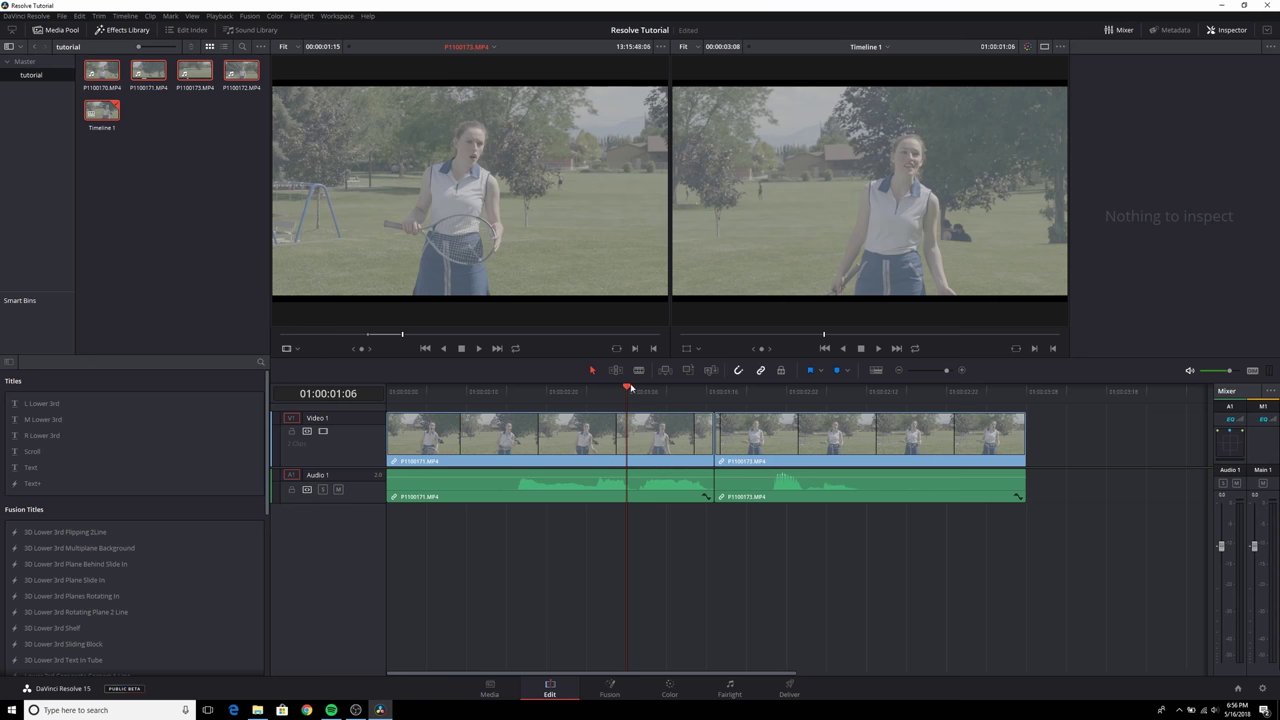
{"action": "left_click_drag", "start_coordinate": [628, 390], "coordinate": [485, 441]}
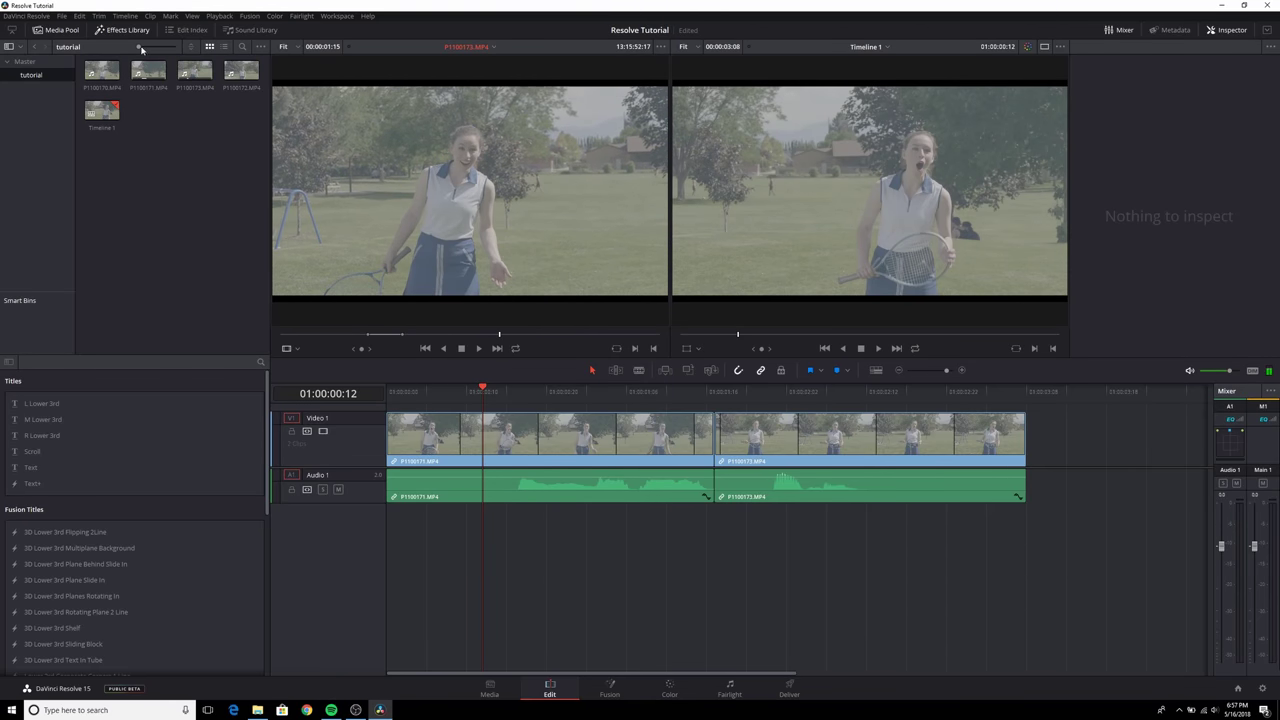
{"action": "left_click_drag", "start_coordinate": [141, 50], "coordinate": [154, 49]}
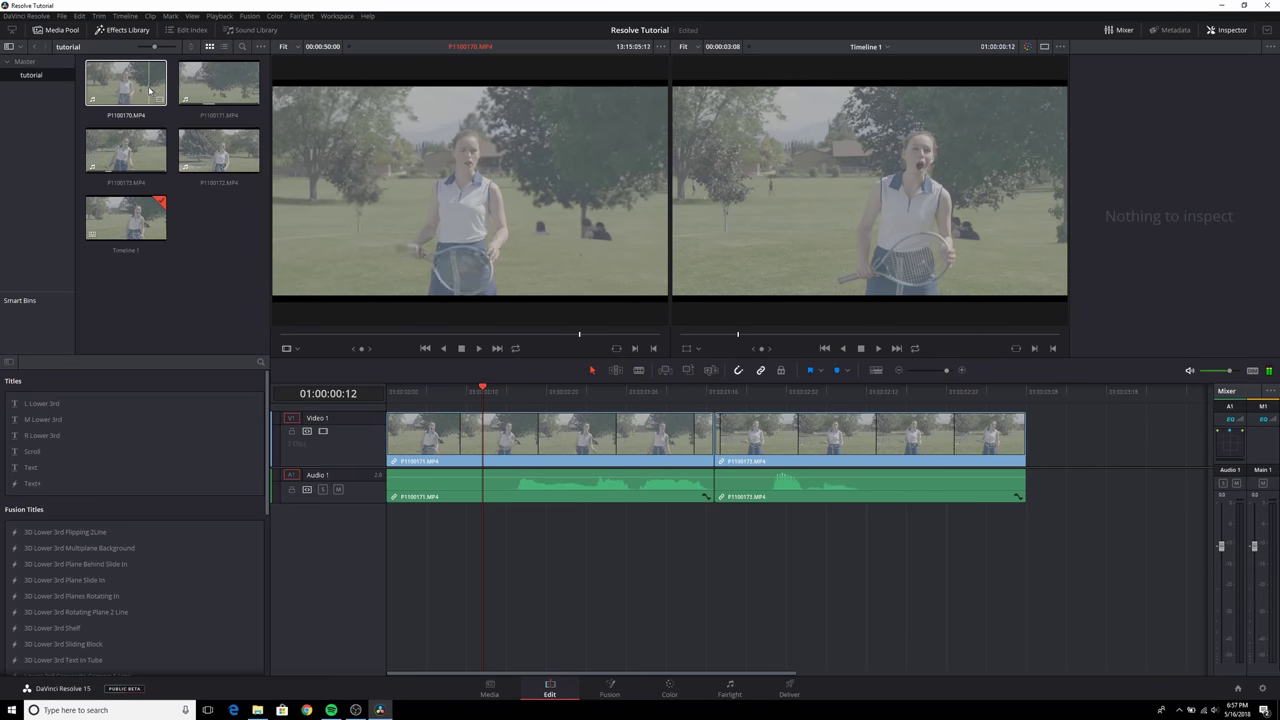
Preview P1100170 by scrubbing, playing and J/L shuttling, stopping at 13:15:04:05.
{"action": "left_click", "coordinate": [141, 91]}
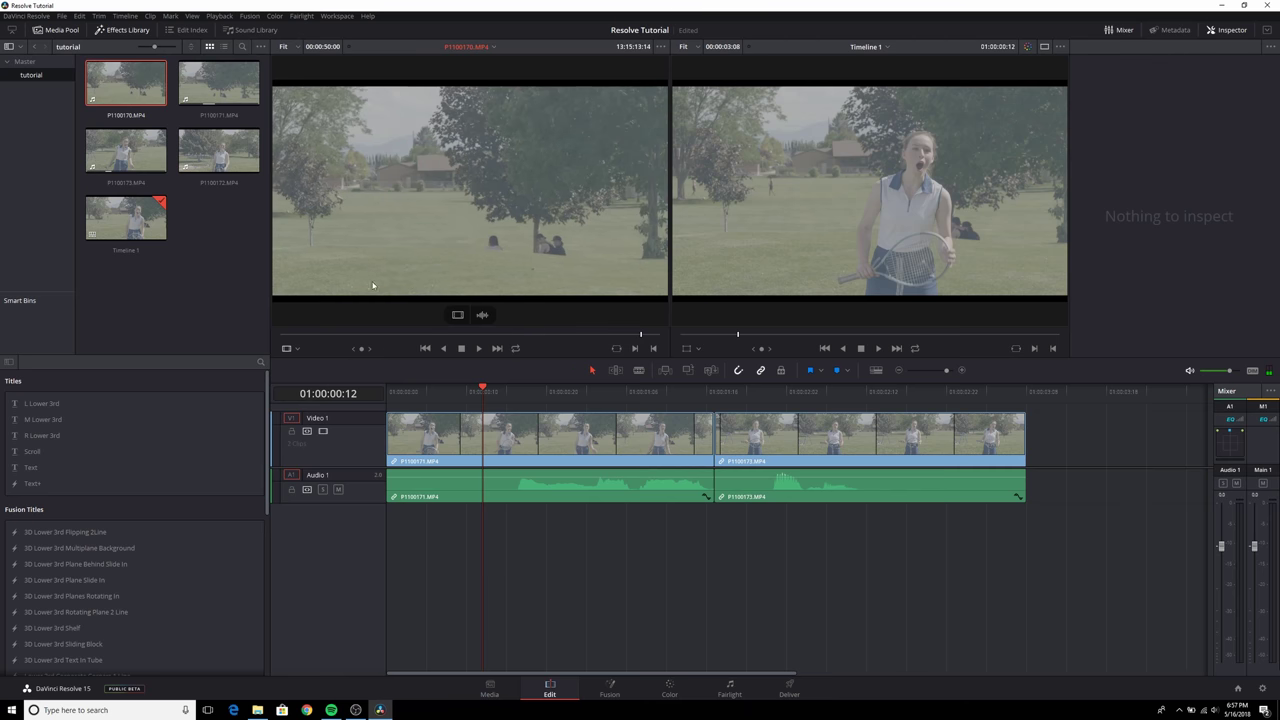
{"action": "left_click_drag", "start_coordinate": [464, 335], "coordinate": [567, 343]}
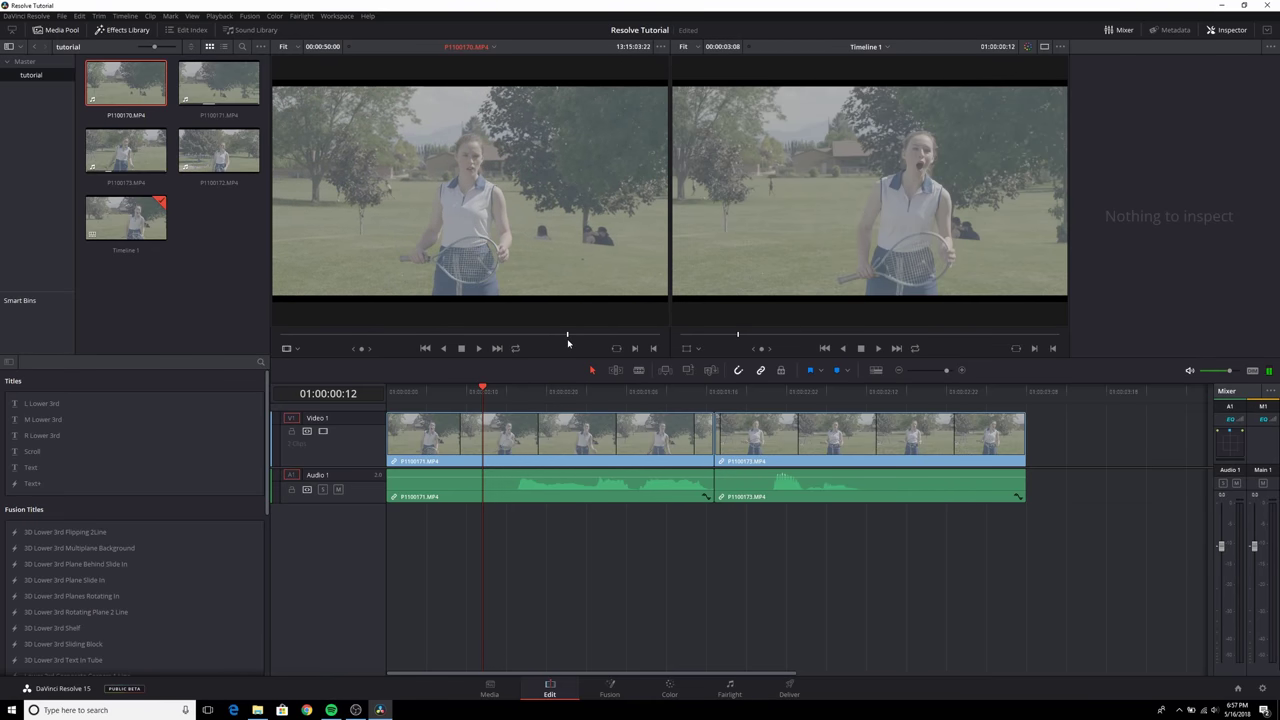
{"action": "key", "text": "space"}
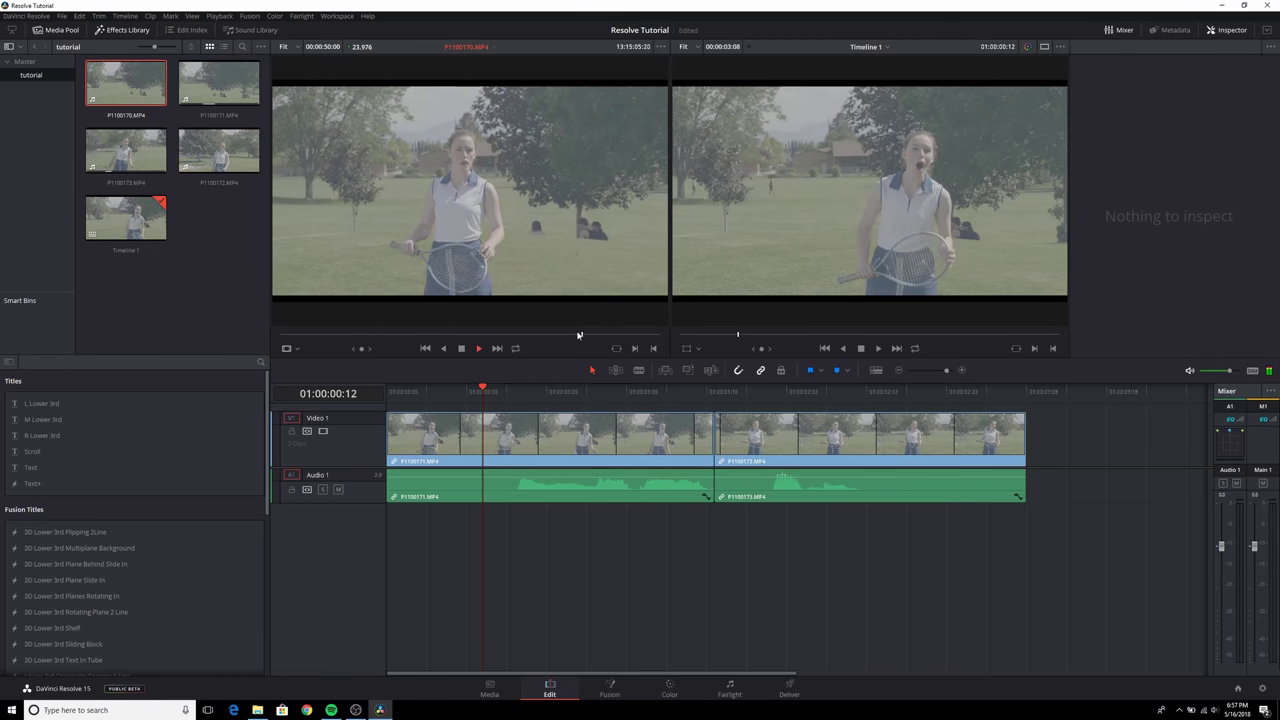
{"action": "key", "text": "l"}
{"action": "key", "text": "l"}
{"action": "key", "text": "j"}
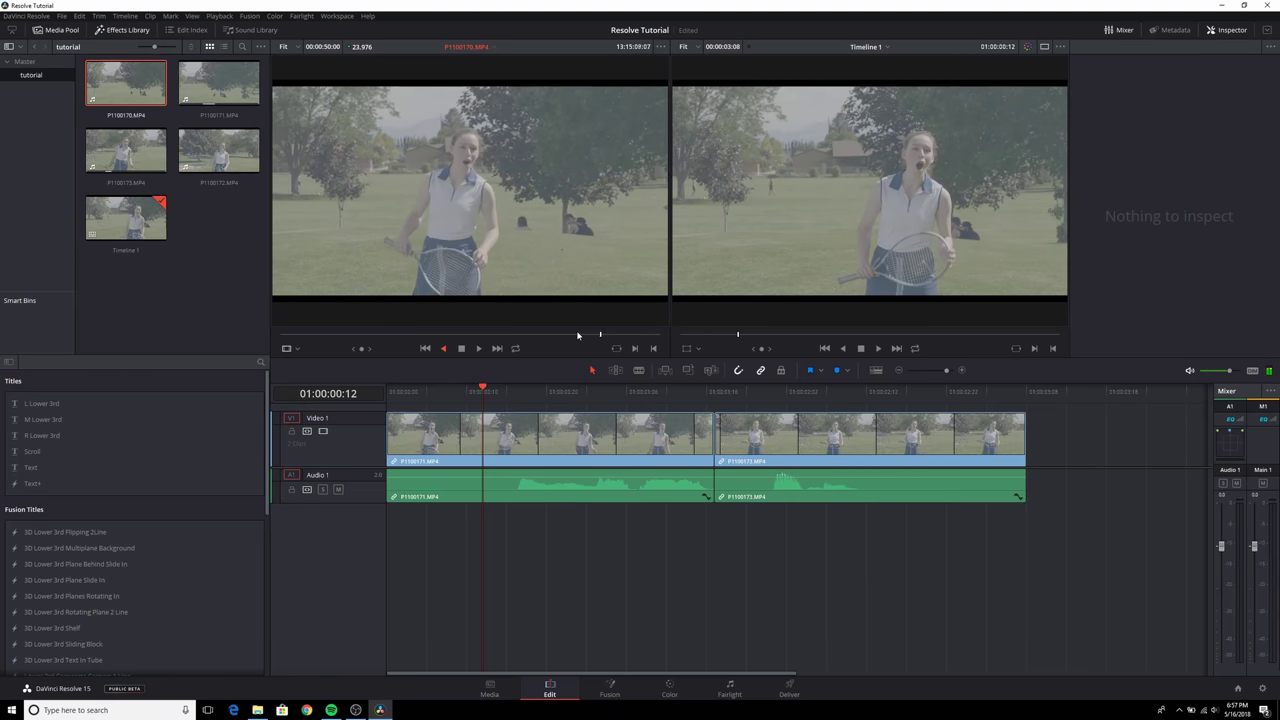
{"action": "key", "text": "k"}
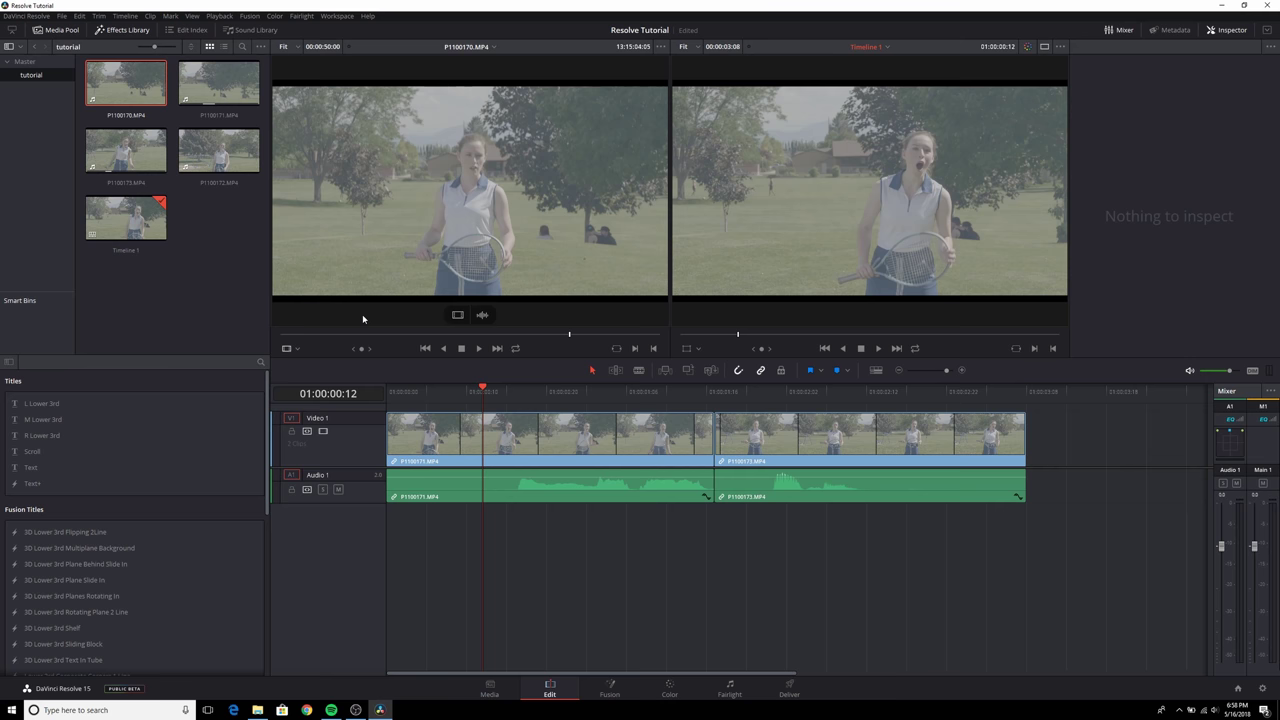
Blade P1100171 at the playhead near 01:00:00:12 with Ctrl+B and scrub across the cut.
{"action": "key", "text": "ctrl+b"}
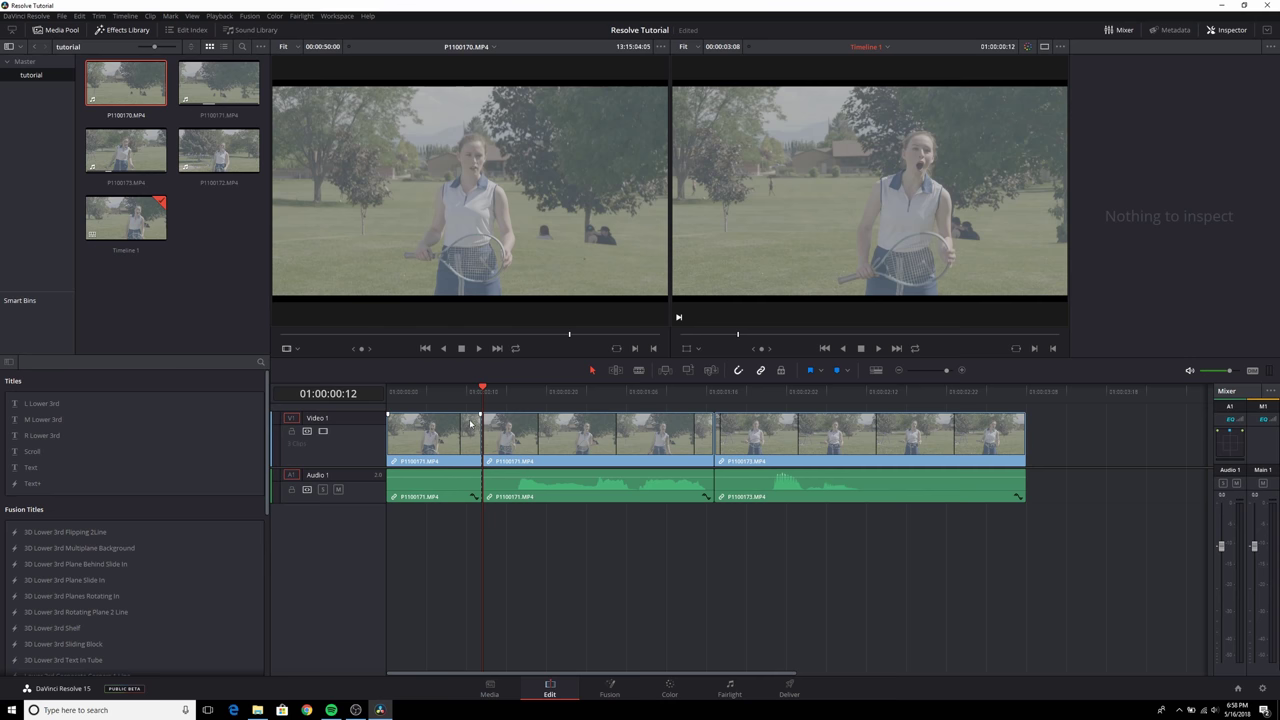
{"action": "left_click_drag", "start_coordinate": [467, 388], "coordinate": [455, 471]}
Trim three frames off the first piece's end and four off the second's start, then delete the gap.
{"action": "scroll", "coordinate": [506, 432], "scroll_direction": "up", "scroll_amount": 2}
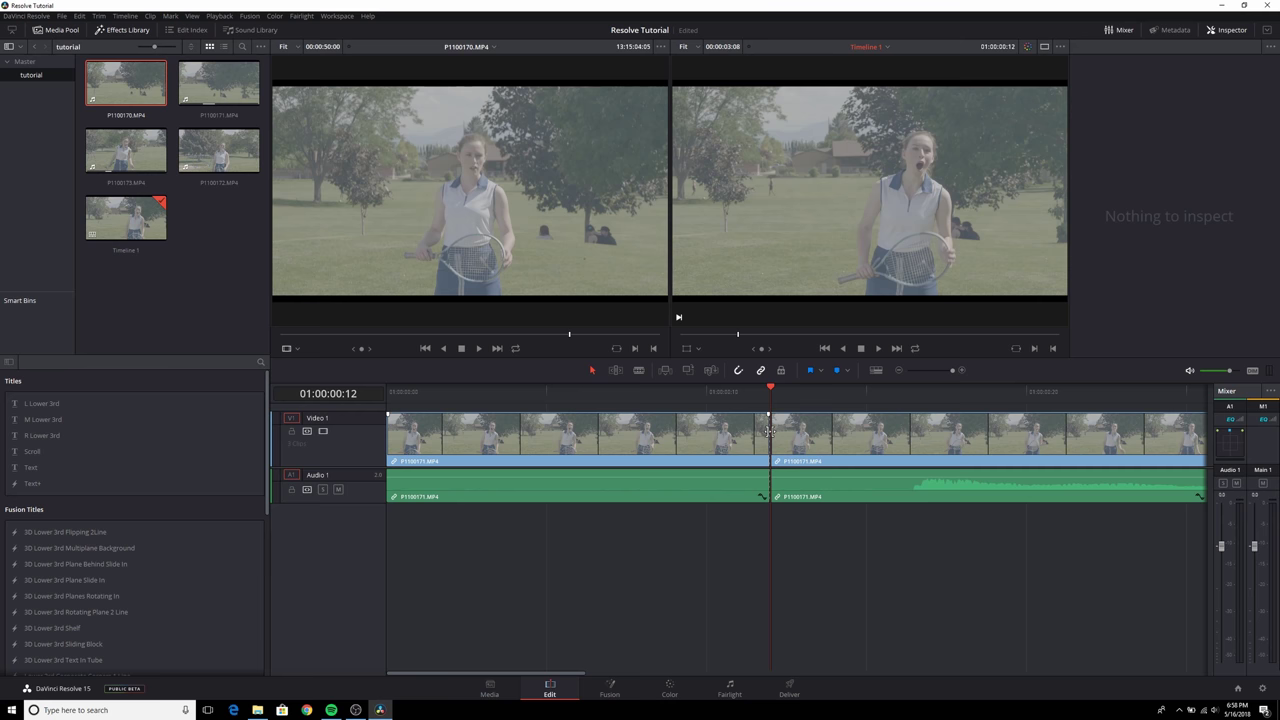
{"action": "left_click", "coordinate": [768, 432]}
{"action": "left_click_drag", "start_coordinate": [766, 432], "coordinate": [674, 446]}
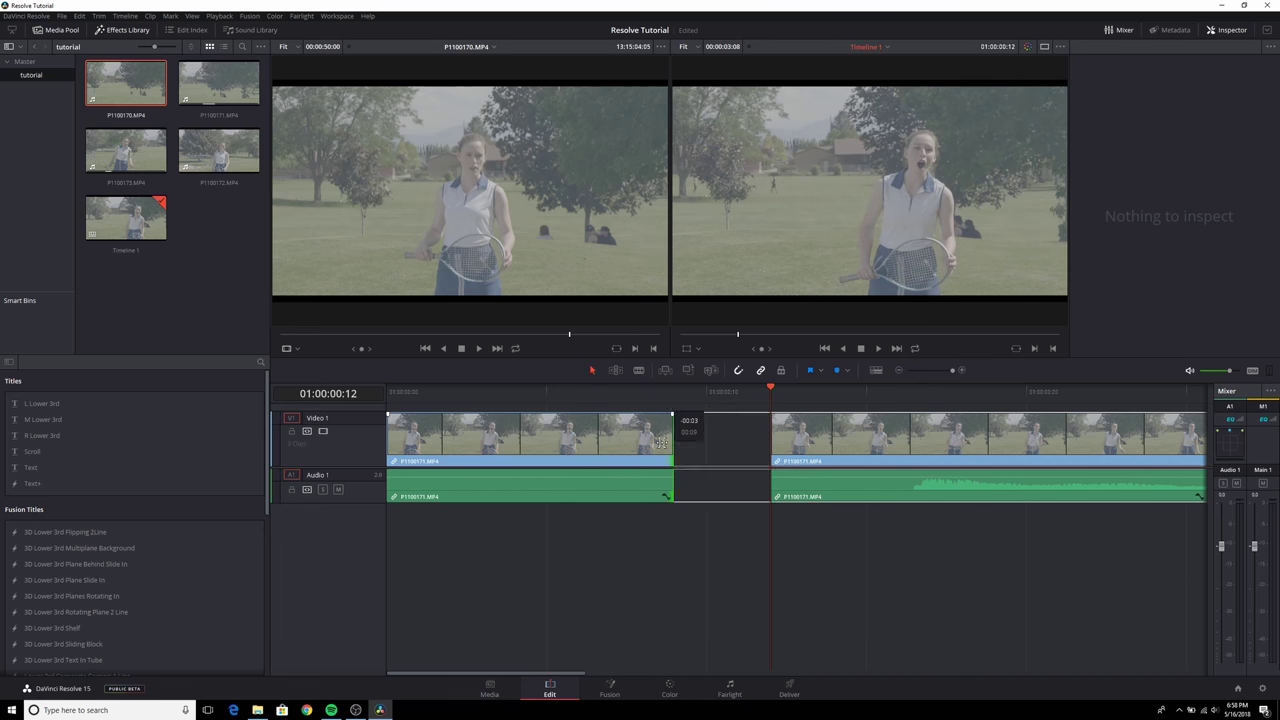
{"action": "left_click_drag", "start_coordinate": [766, 434], "coordinate": [1050, 450]}
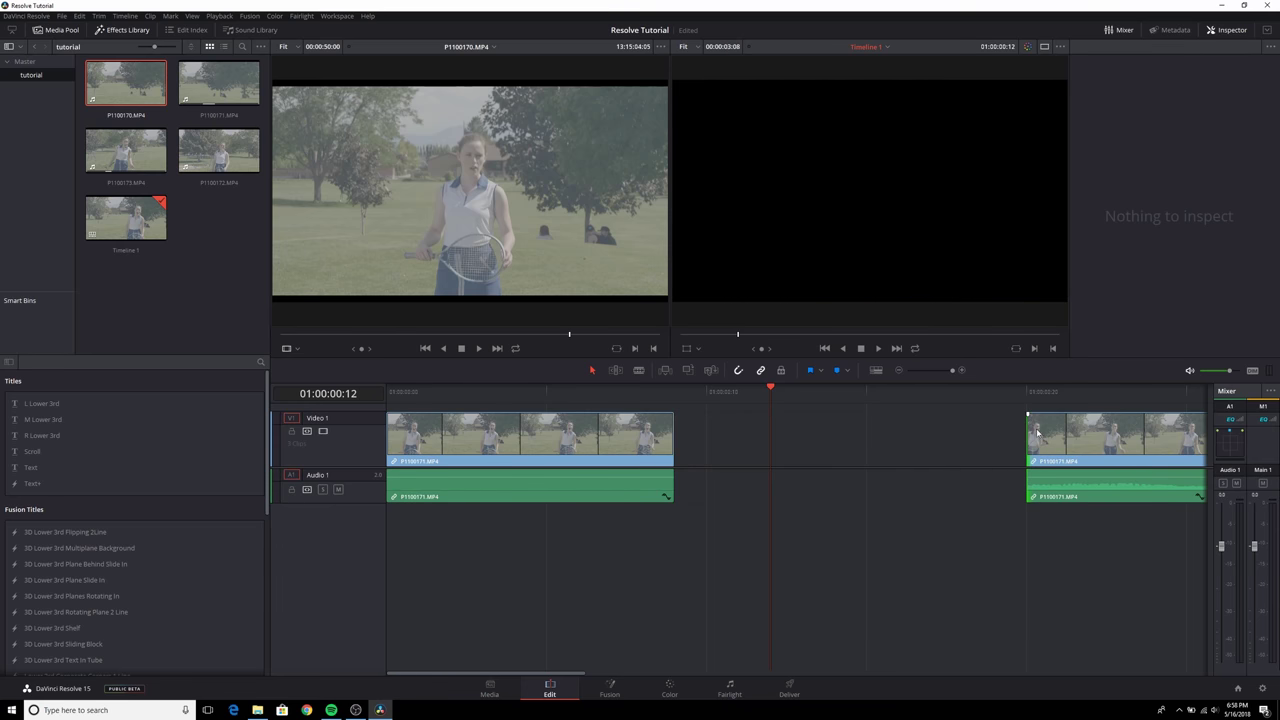
{"action": "left_click", "coordinate": [841, 442]}
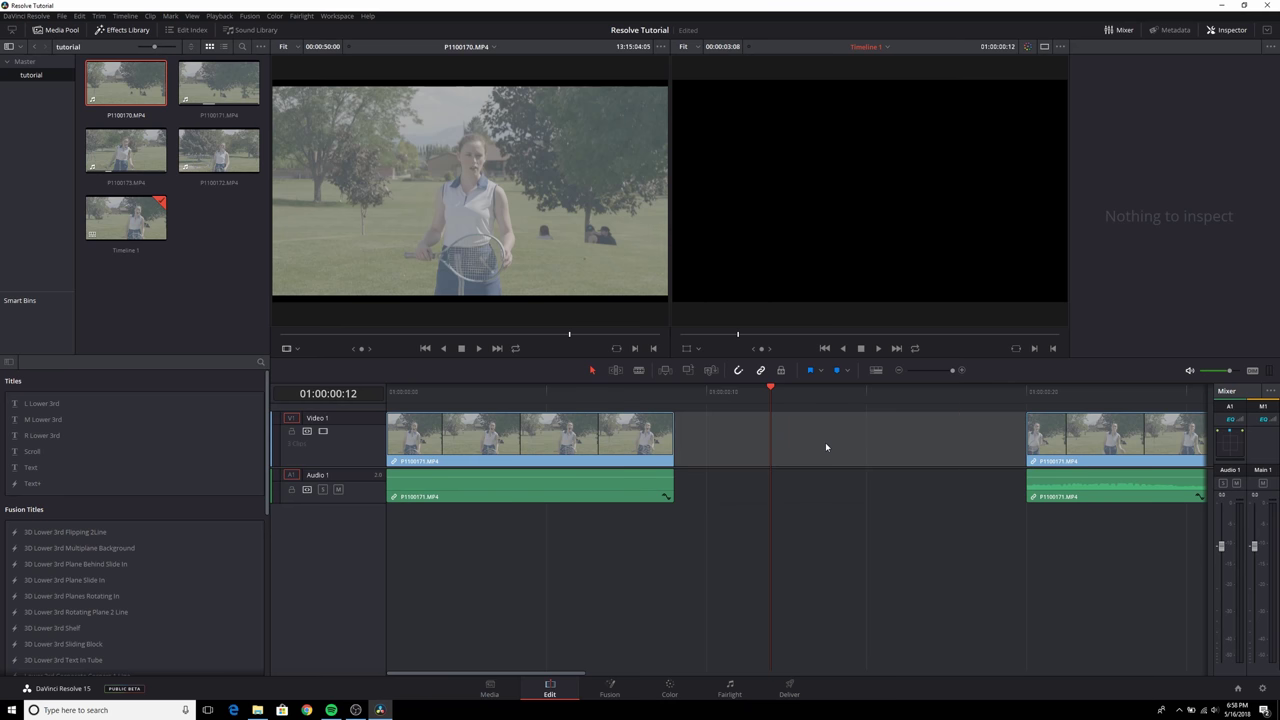
{"action": "key", "text": "Delete"}
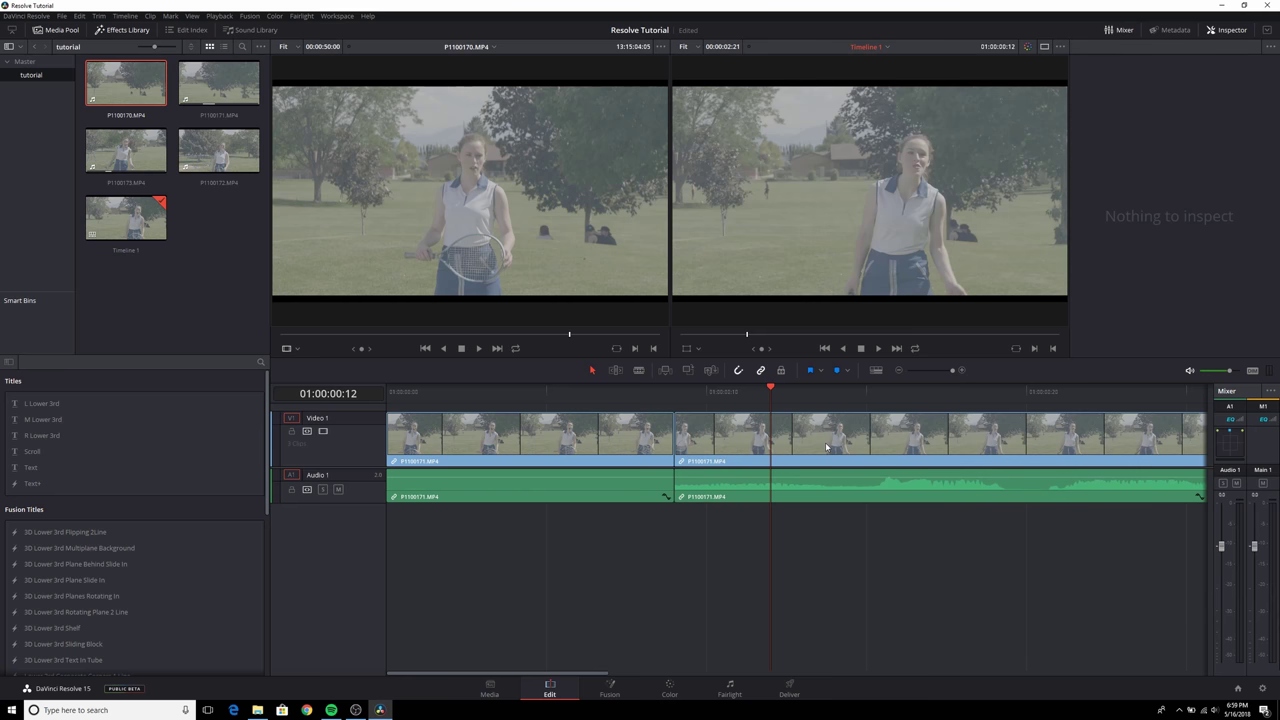
Zoom the timeline out to fit all clips and select the middle P1100171 clip.
{"action": "key", "text": "ctrl+minus"}
{"action": "key", "text": "ctrl+minus"}
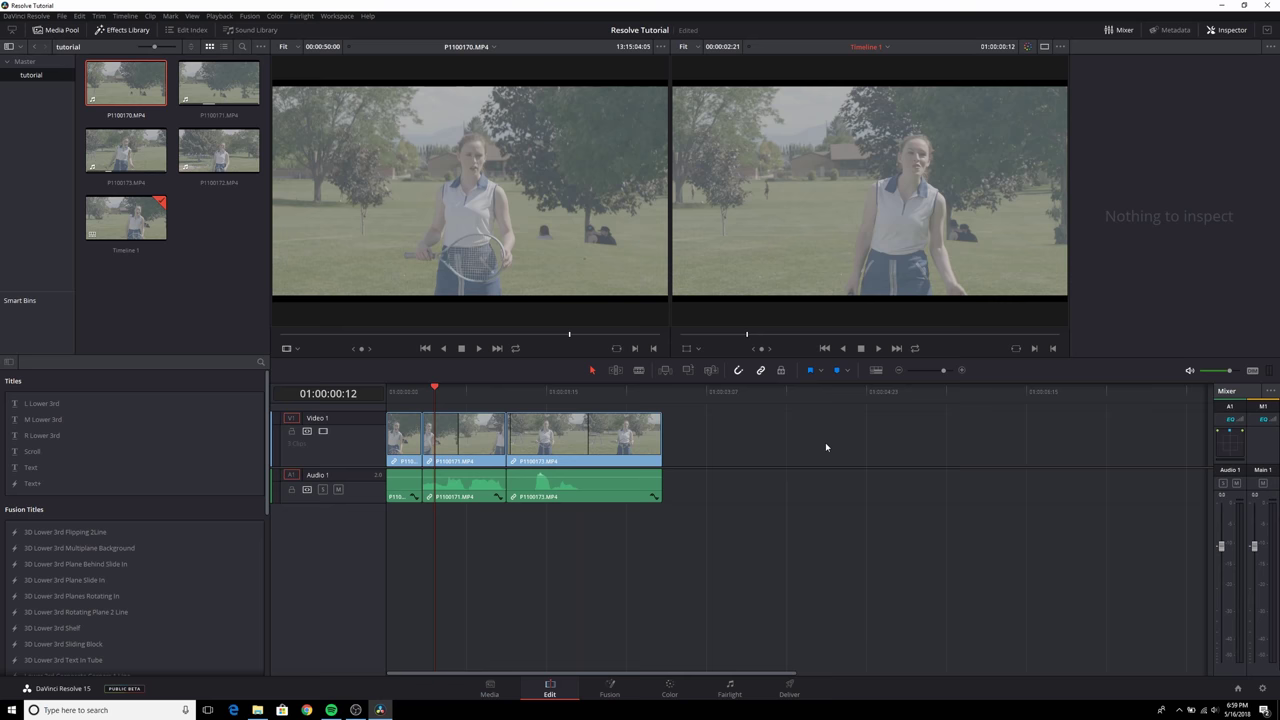
{"action": "key", "text": "ctrl+equal"}
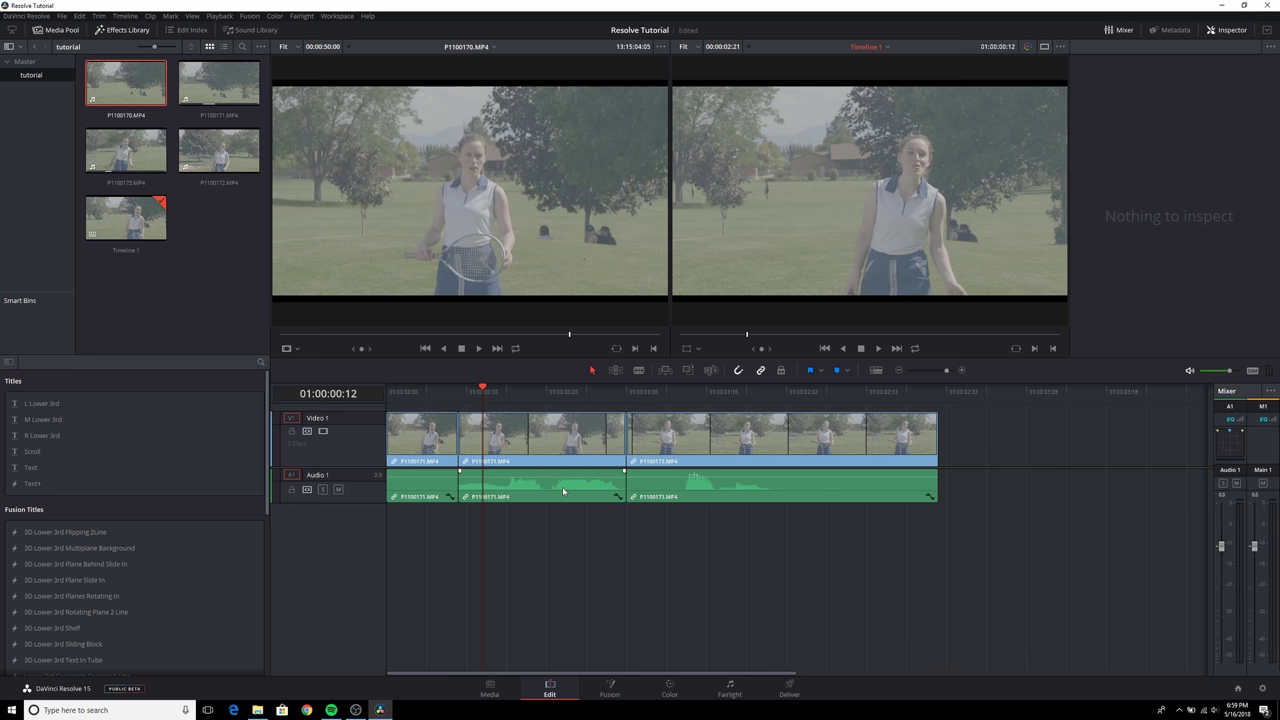
{"action": "left_click", "coordinate": [562, 490]}
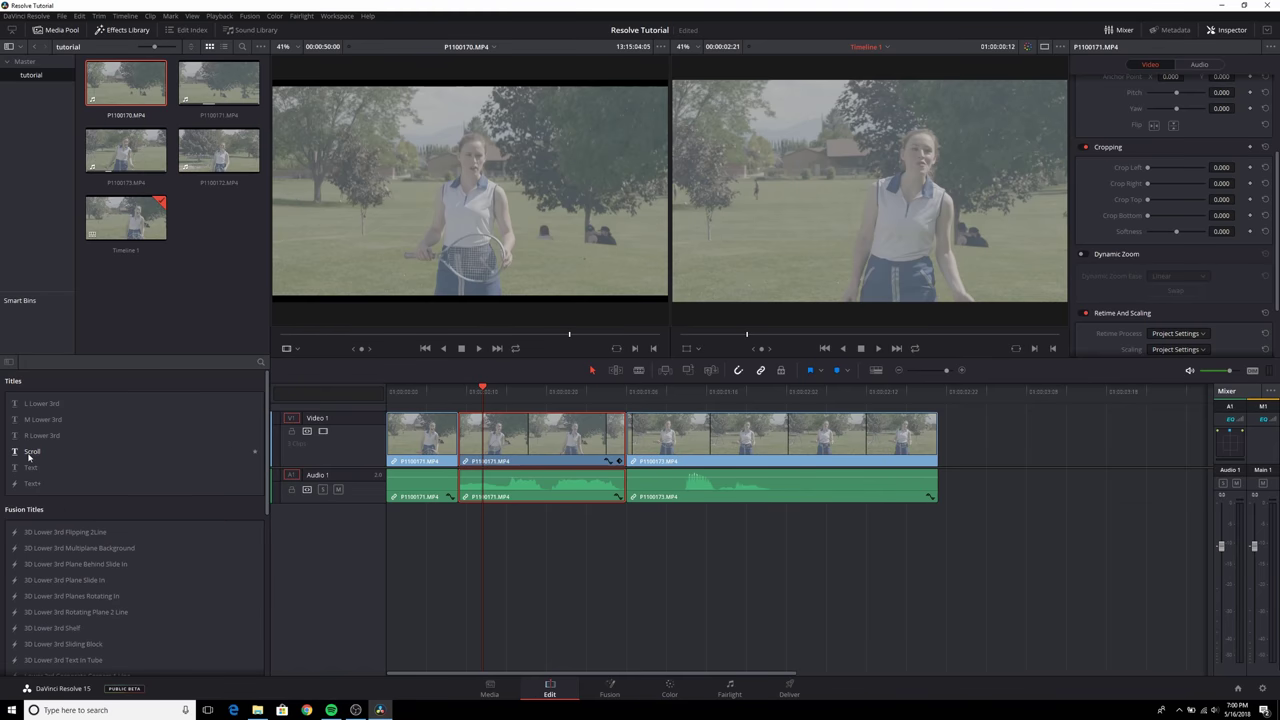
Place a Text title from the Titles library on a new track above the clips.
{"action": "left_click", "coordinate": [22, 468]}
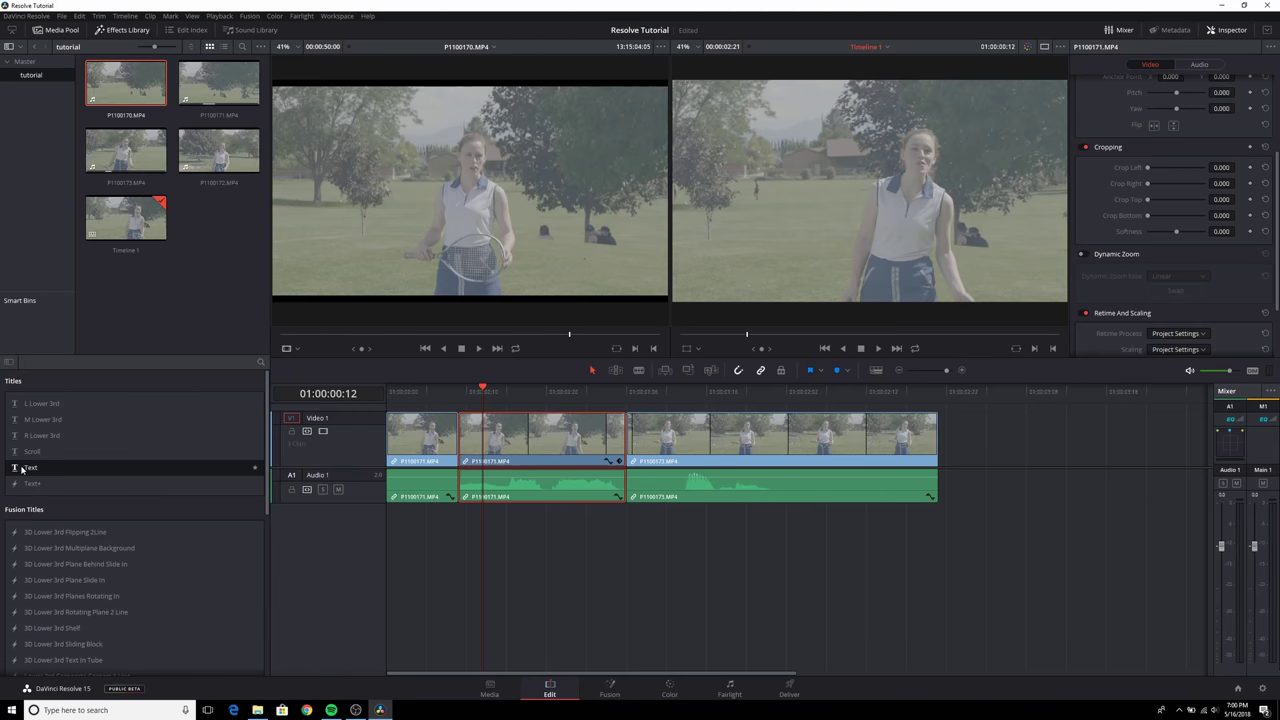
{"action": "left_click_drag", "start_coordinate": [22, 468], "coordinate": [459, 425]}
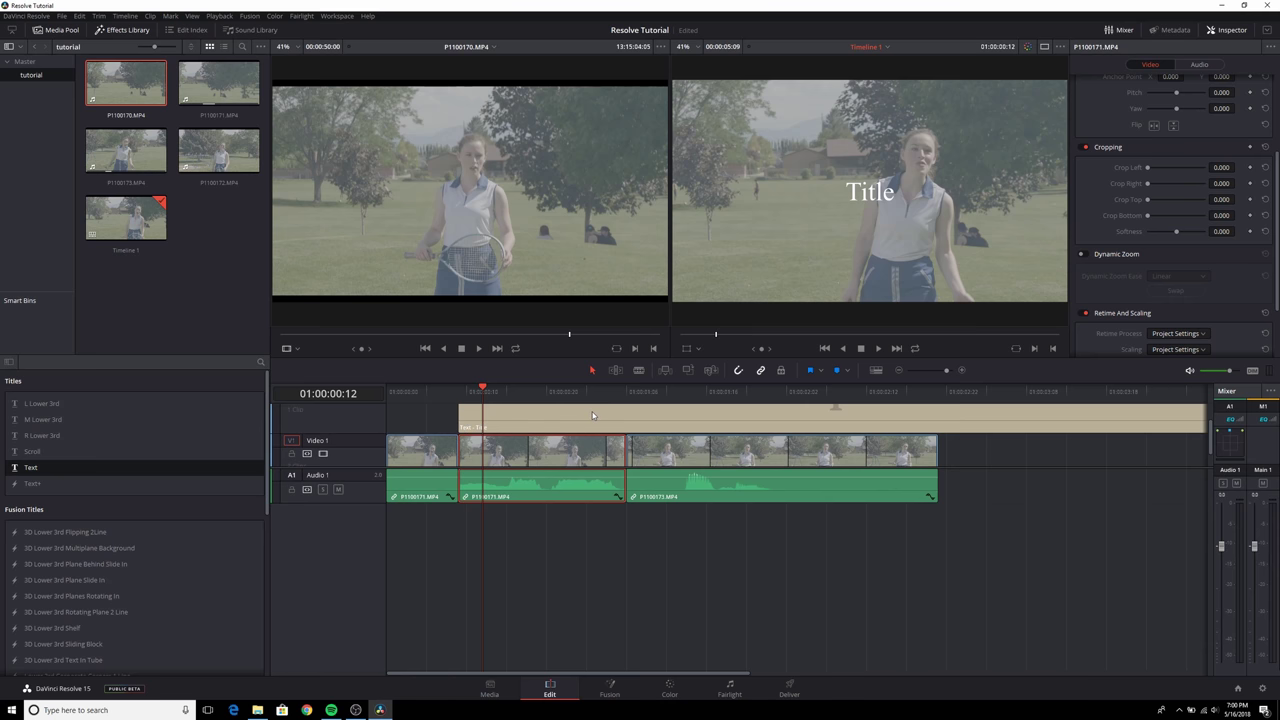
{"action": "left_click", "coordinate": [581, 416]}
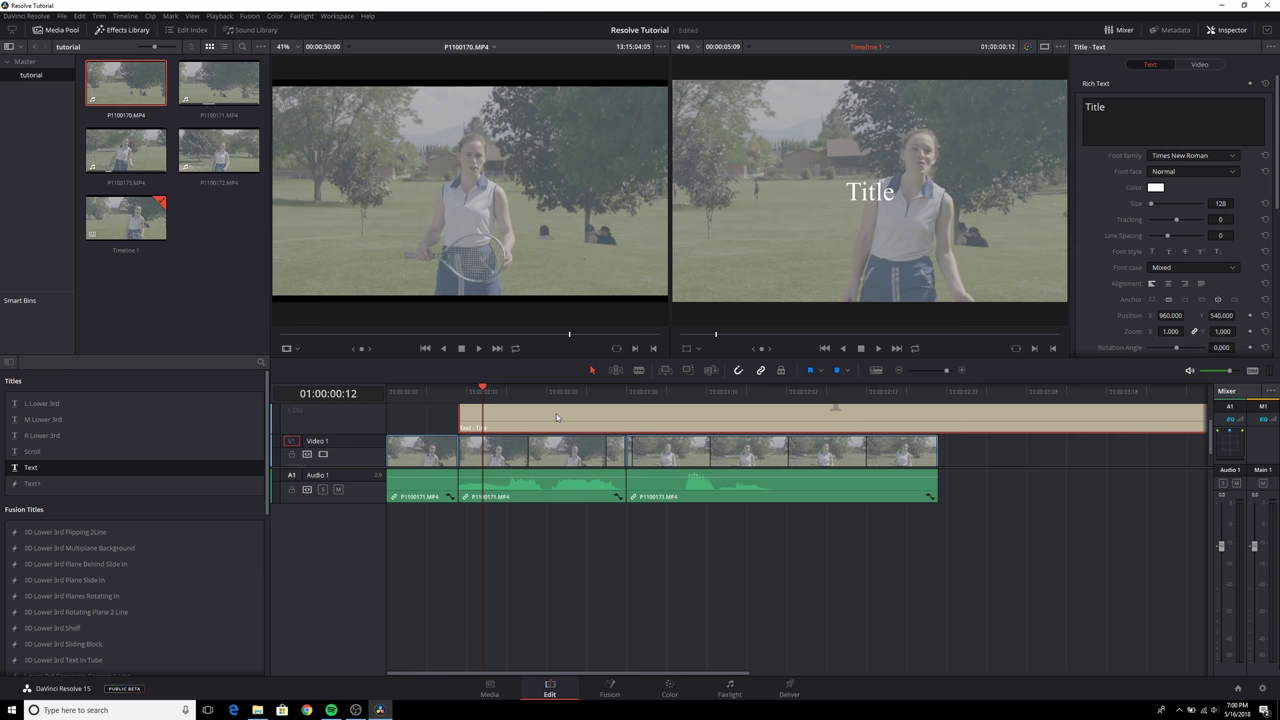
Change the title text to 'Da Vinchi Is Awesome' with the Source Sans Pro font.
{"action": "double_click", "coordinate": [1107, 107]}
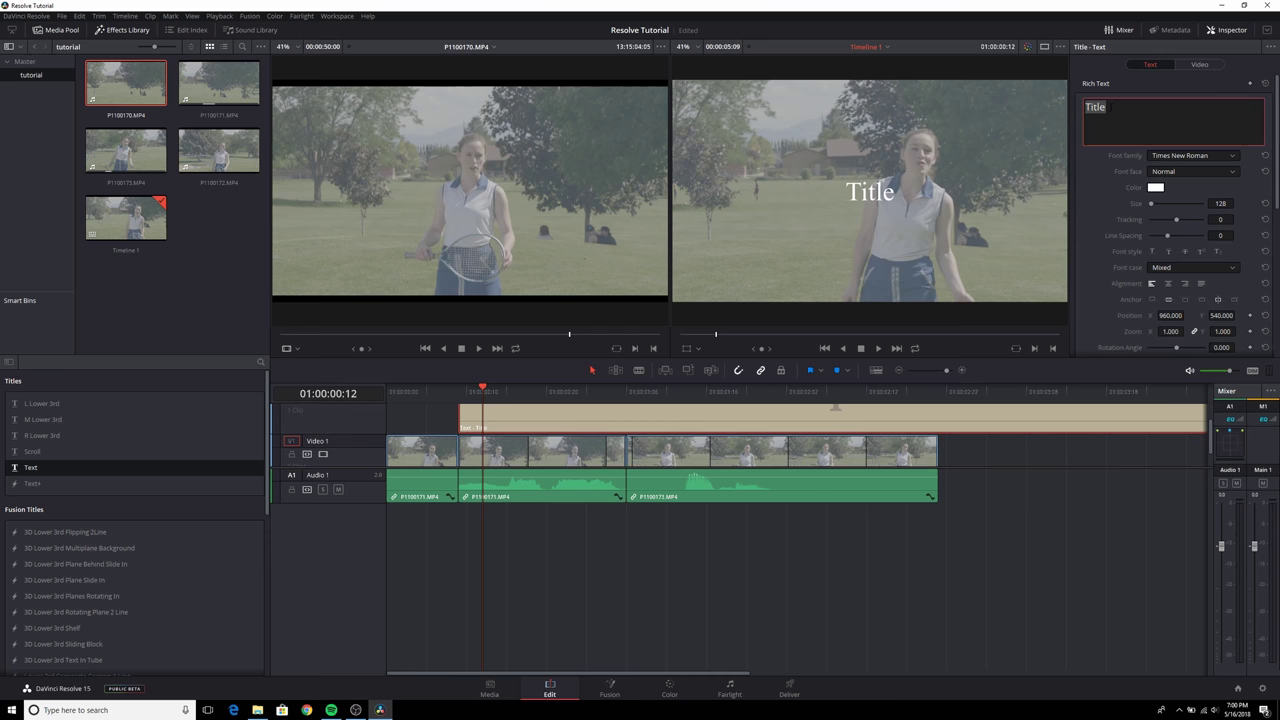
{"action": "type", "text": "Da Vinchi"}
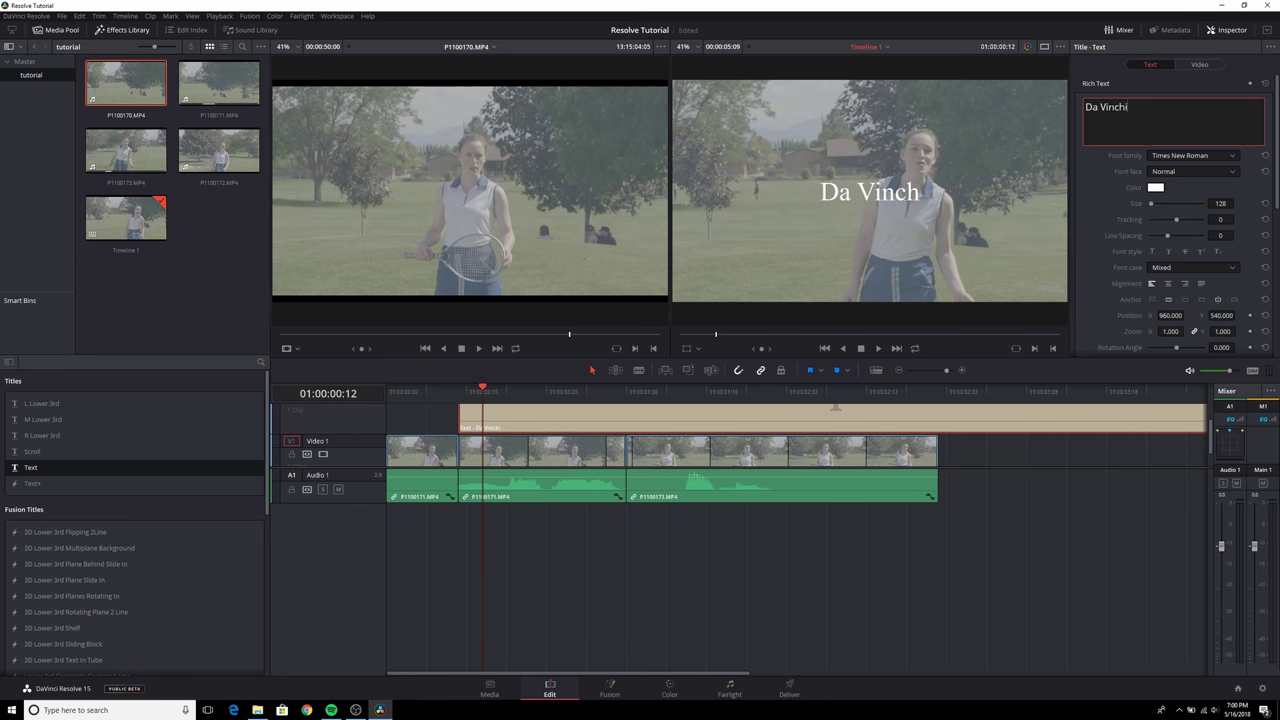
{"action": "type", "text": " Is Awesome"}
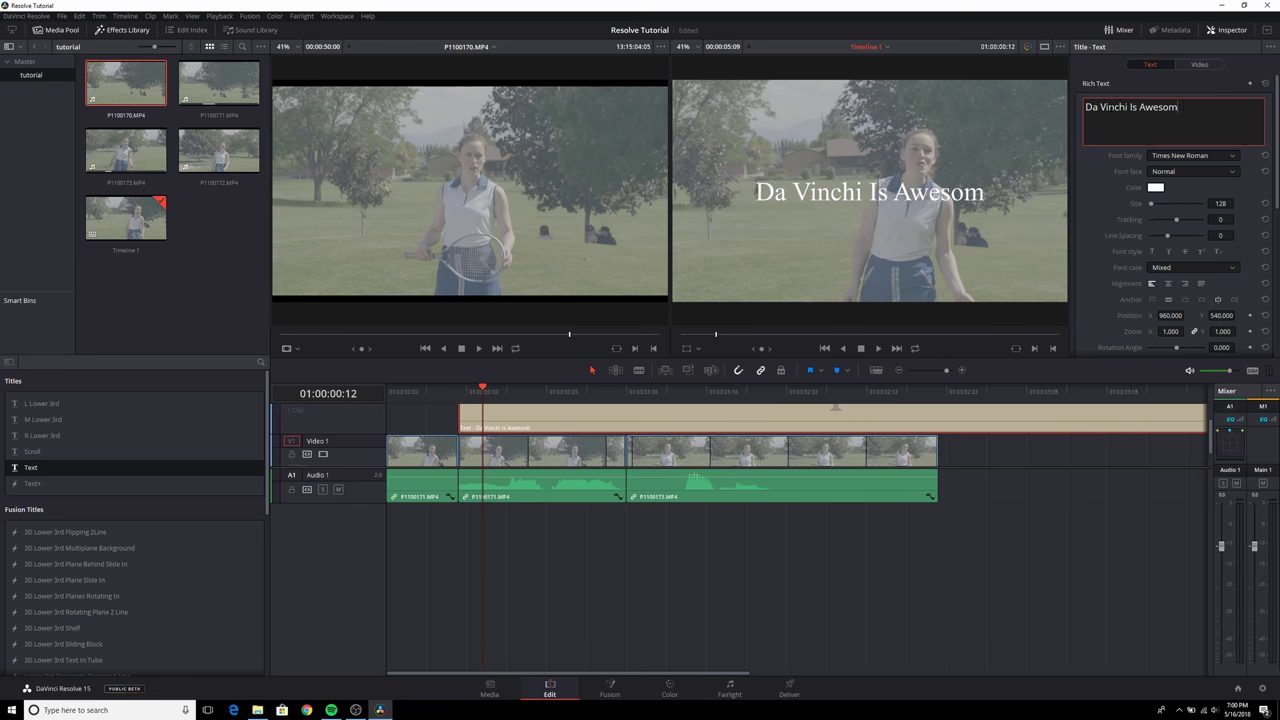
{"action": "left_click", "coordinate": [1188, 160]}
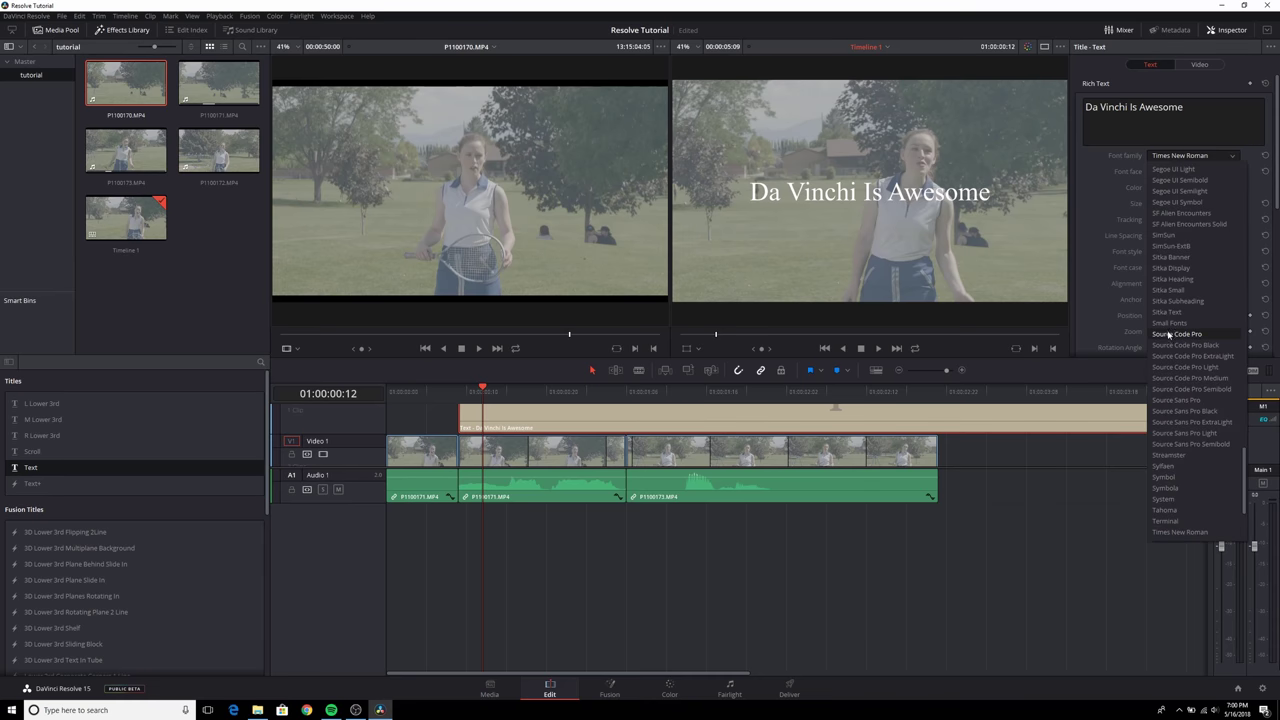
{"action": "left_click", "coordinate": [1176, 399]}
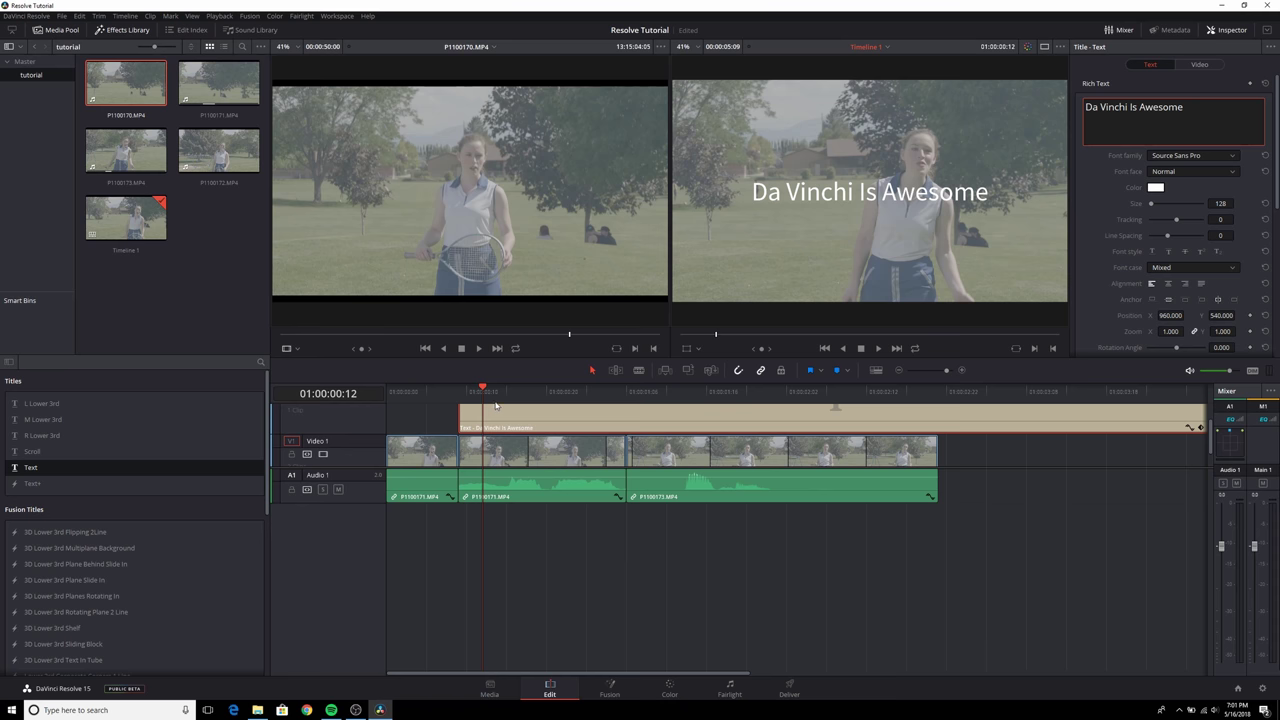
Select the middle P1100171 clip and play the timeline to check the title over the footage.
{"action": "left_click", "coordinate": [565, 451]}
{"action": "key", "text": "space"}
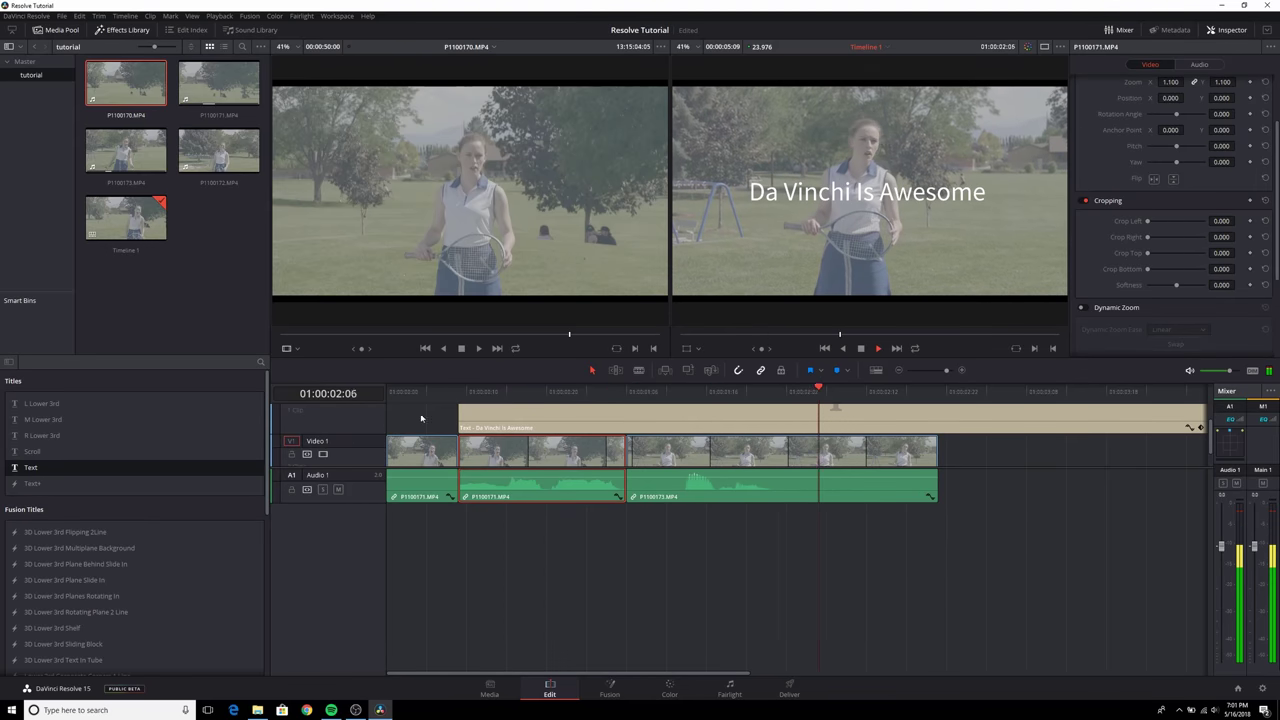
{"action": "key", "text": "space"}
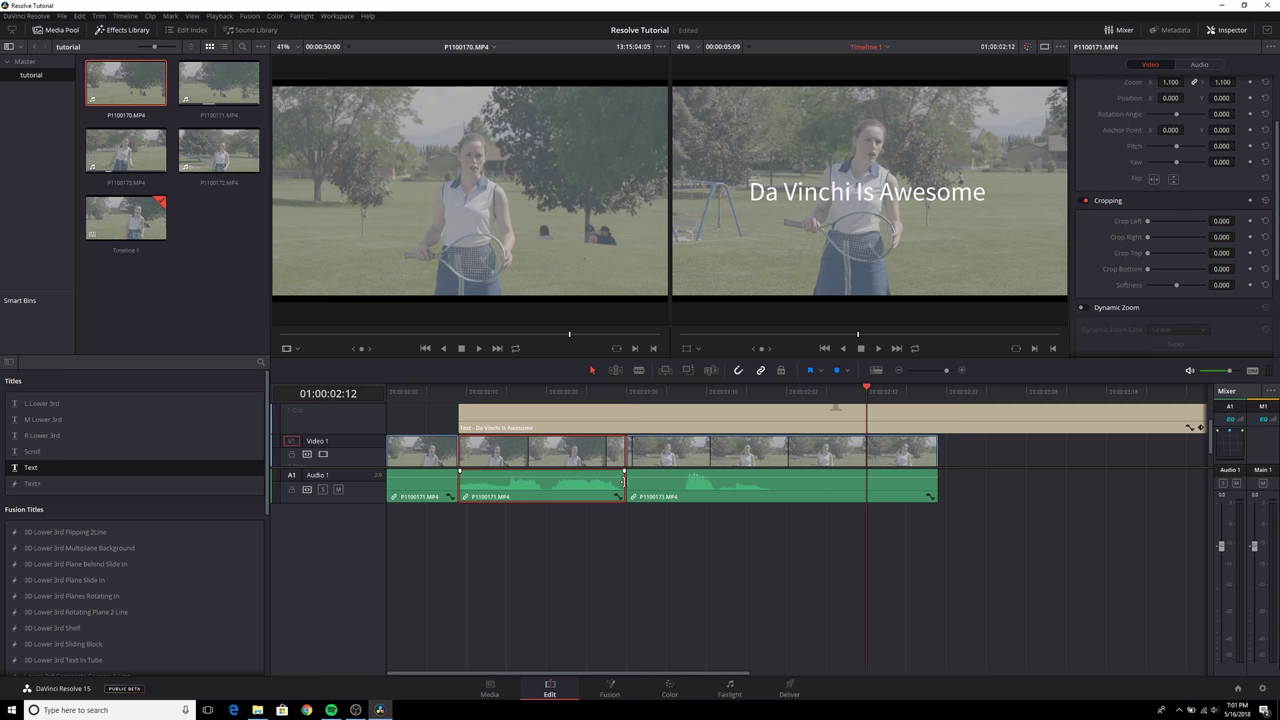
Add a 12-frame cross fade at the cut between the second and third clips.
{"action": "left_click", "coordinate": [623, 482]}
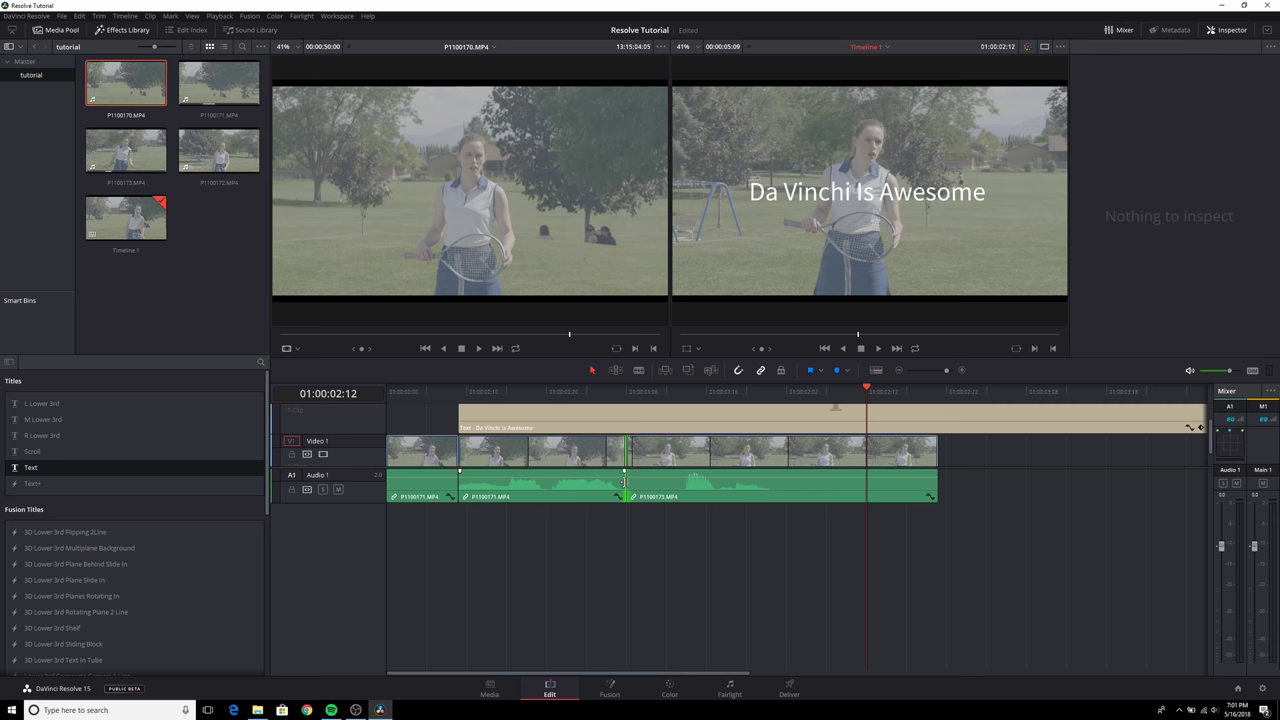
{"action": "right_click", "coordinate": [624, 483]}
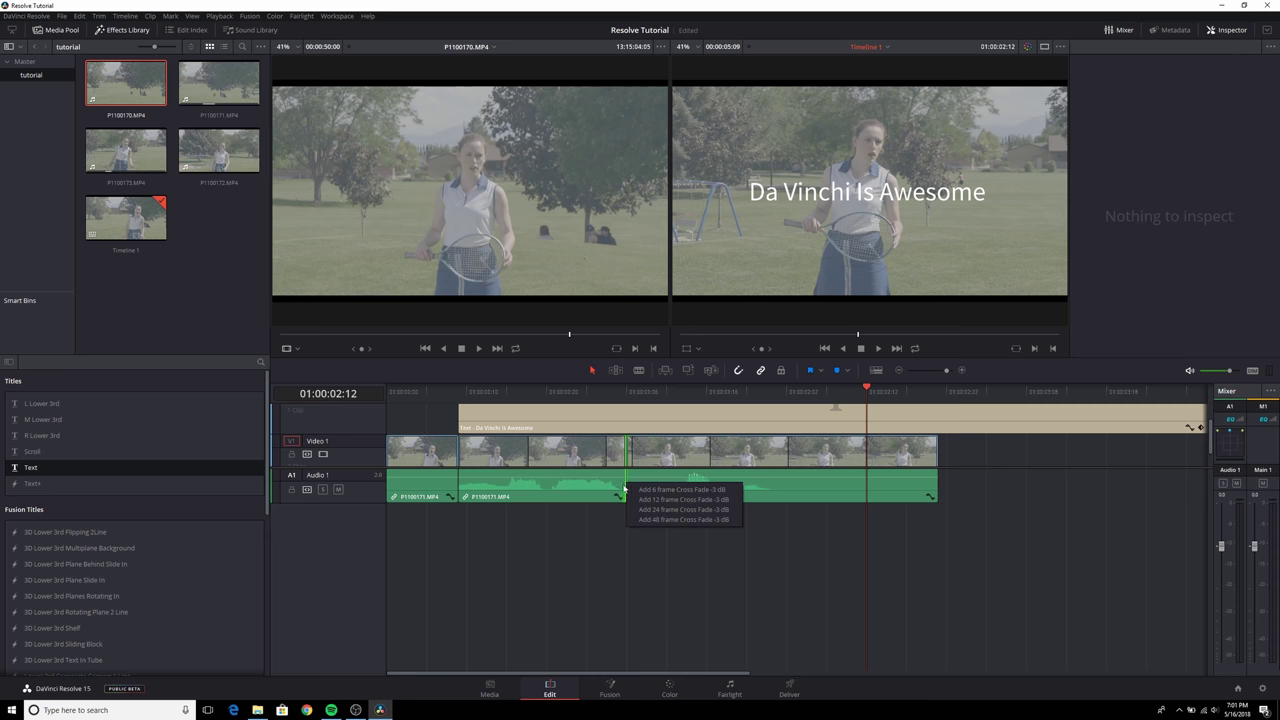
{"action": "left_click", "coordinate": [674, 500]}
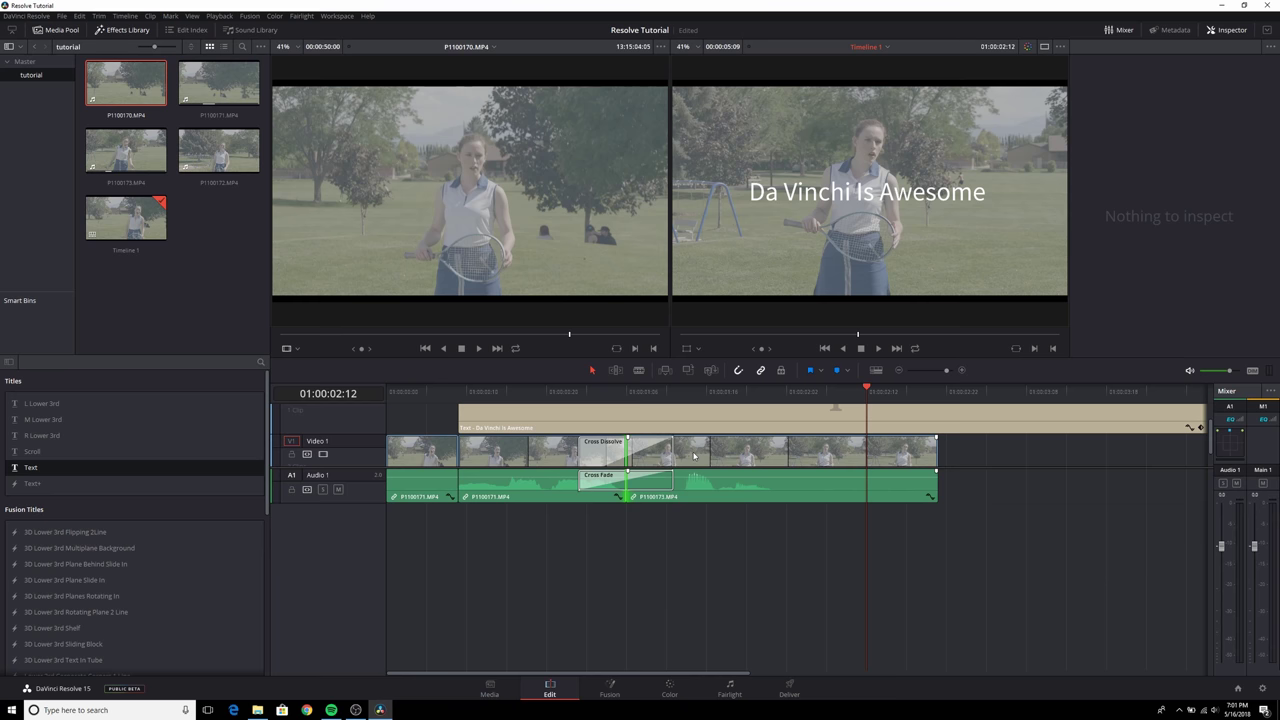
Unlink video from audio on both clips and delete the video cross dissolve.
{"action": "left_click", "coordinate": [694, 456]}
{"action": "right_click", "coordinate": [695, 460]}
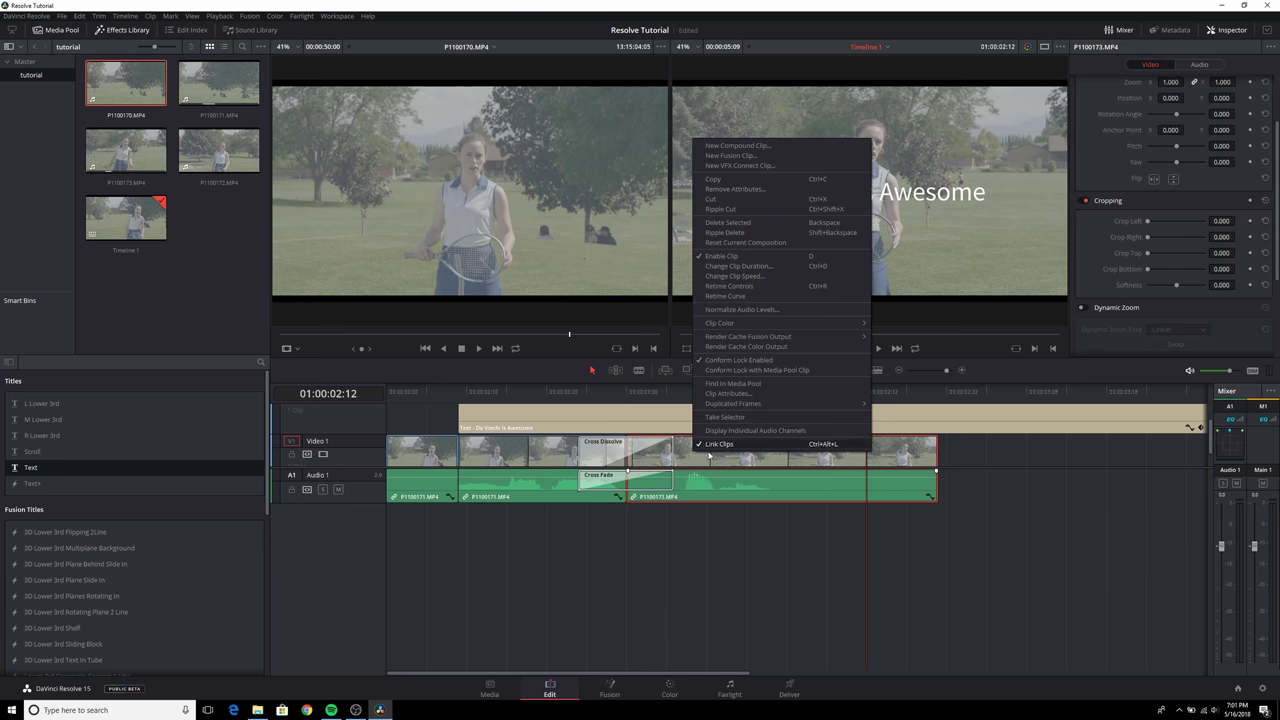
{"action": "left_click", "coordinate": [718, 444]}
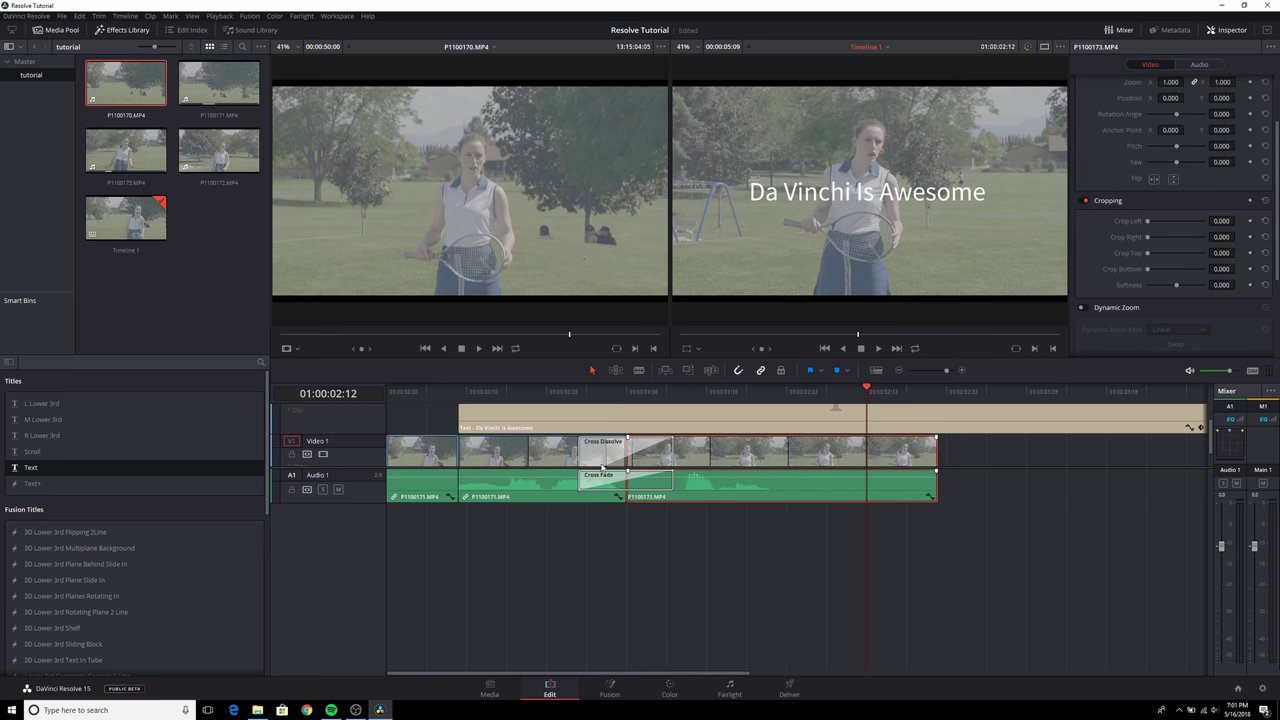
{"action": "right_click", "coordinate": [553, 460]}
{"action": "left_click", "coordinate": [655, 446]}
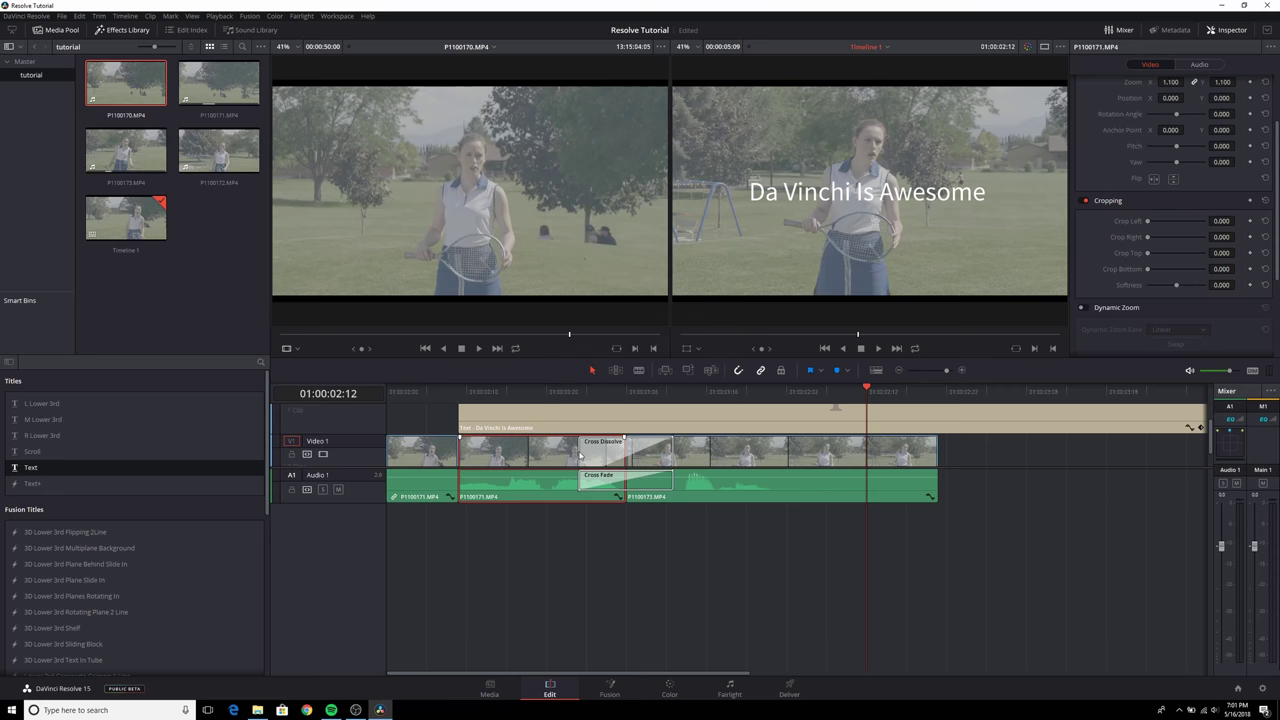
{"action": "left_click", "coordinate": [680, 487]}
{"action": "left_click", "coordinate": [646, 463]}
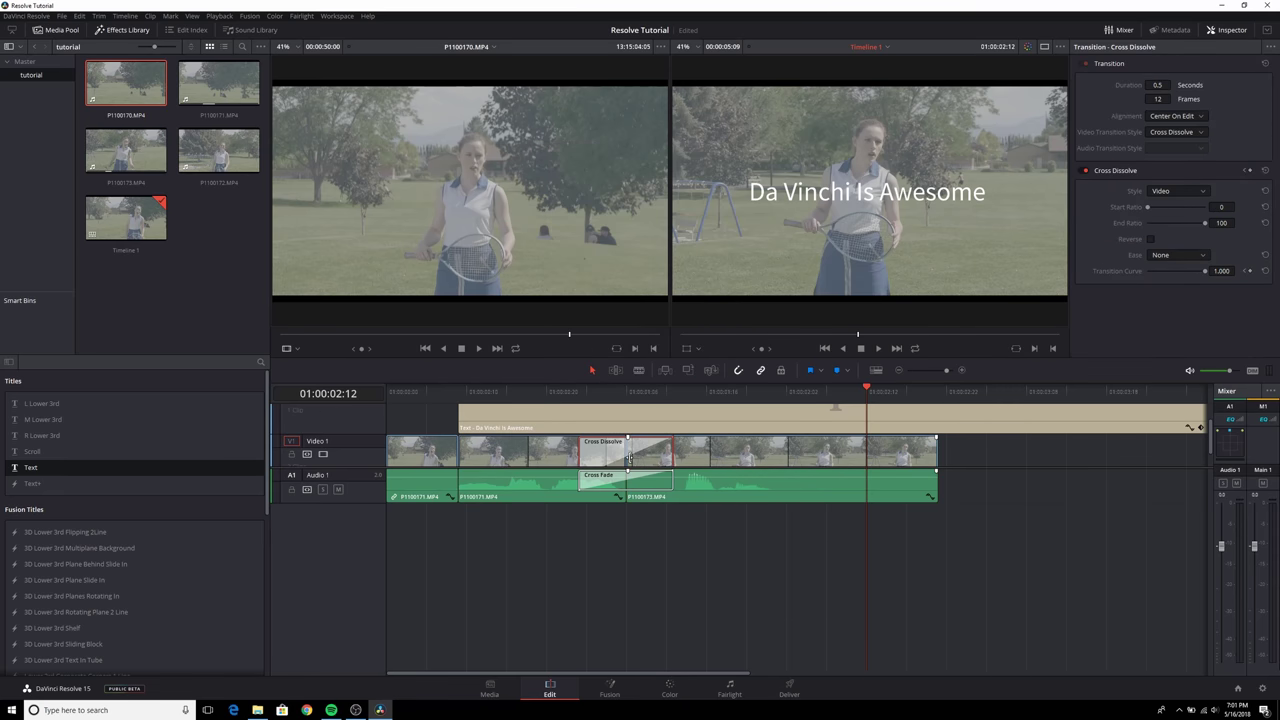
{"action": "key", "text": "Delete"}
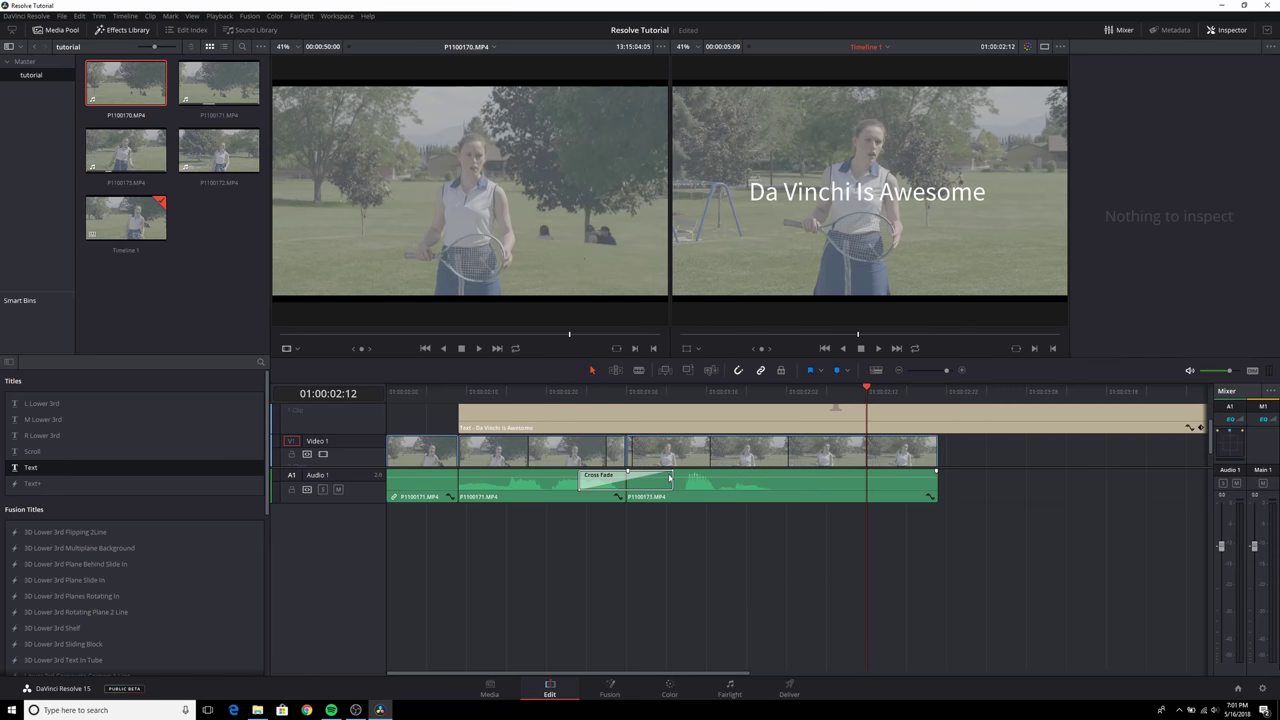
Shorten the audio cross fade to 3 frames and review the cut.
{"action": "left_click", "coordinate": [668, 478]}
{"action": "left_click_drag", "start_coordinate": [674, 479], "coordinate": [641, 479]}
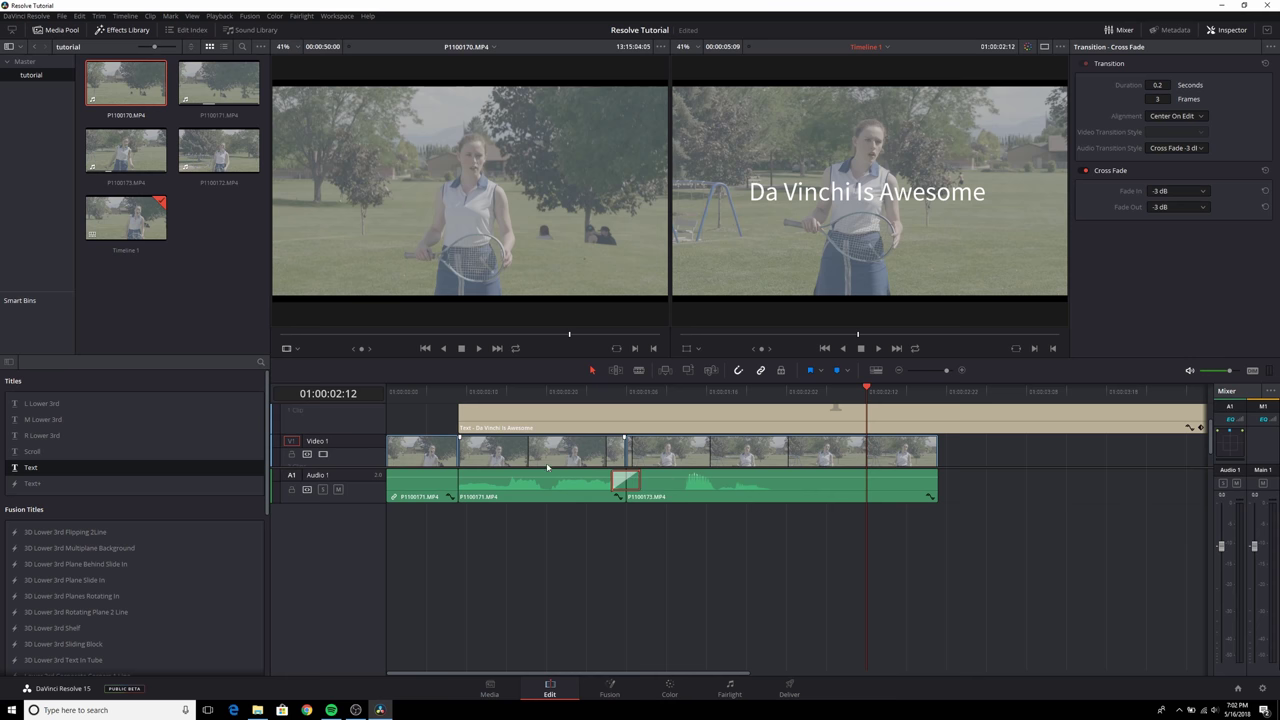
{"action": "left_click_drag", "start_coordinate": [630, 391], "coordinate": [538, 415]}
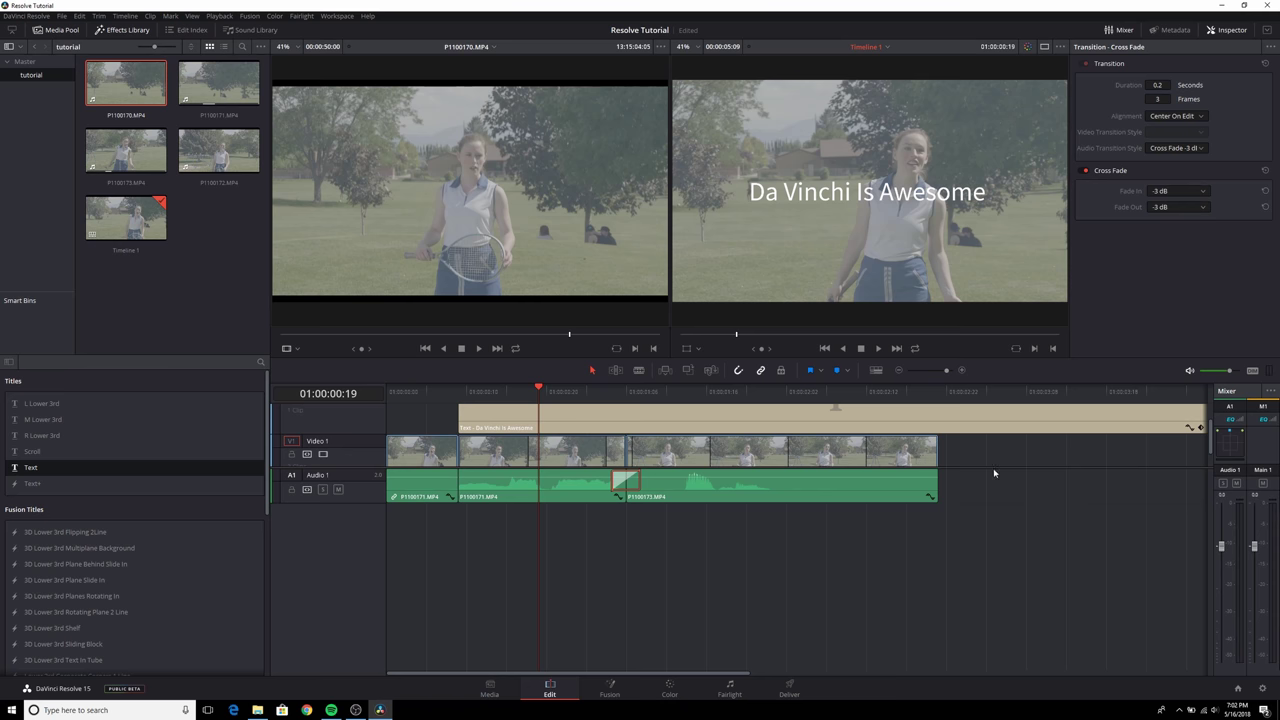
{"action": "left_click", "coordinate": [423, 451]}
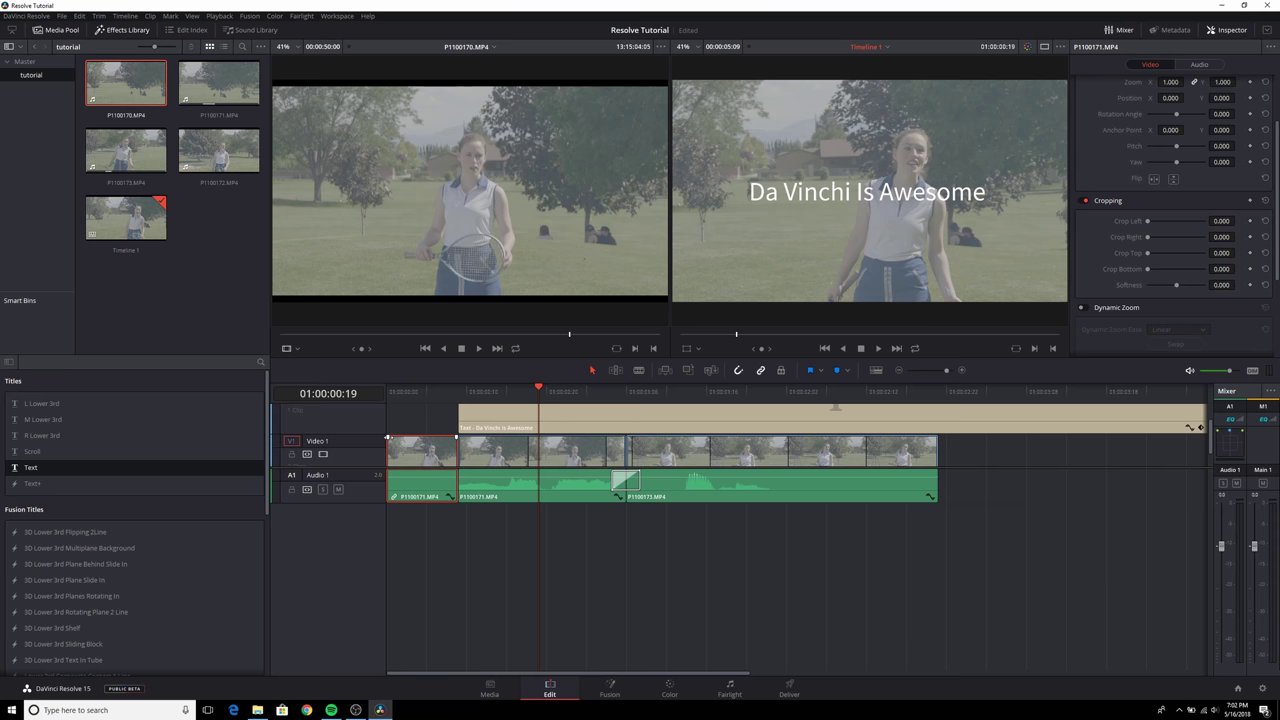
Add a short video fade-in on the first clip and an audio fade-out on the last clip.
{"action": "left_click", "coordinate": [387, 438]}
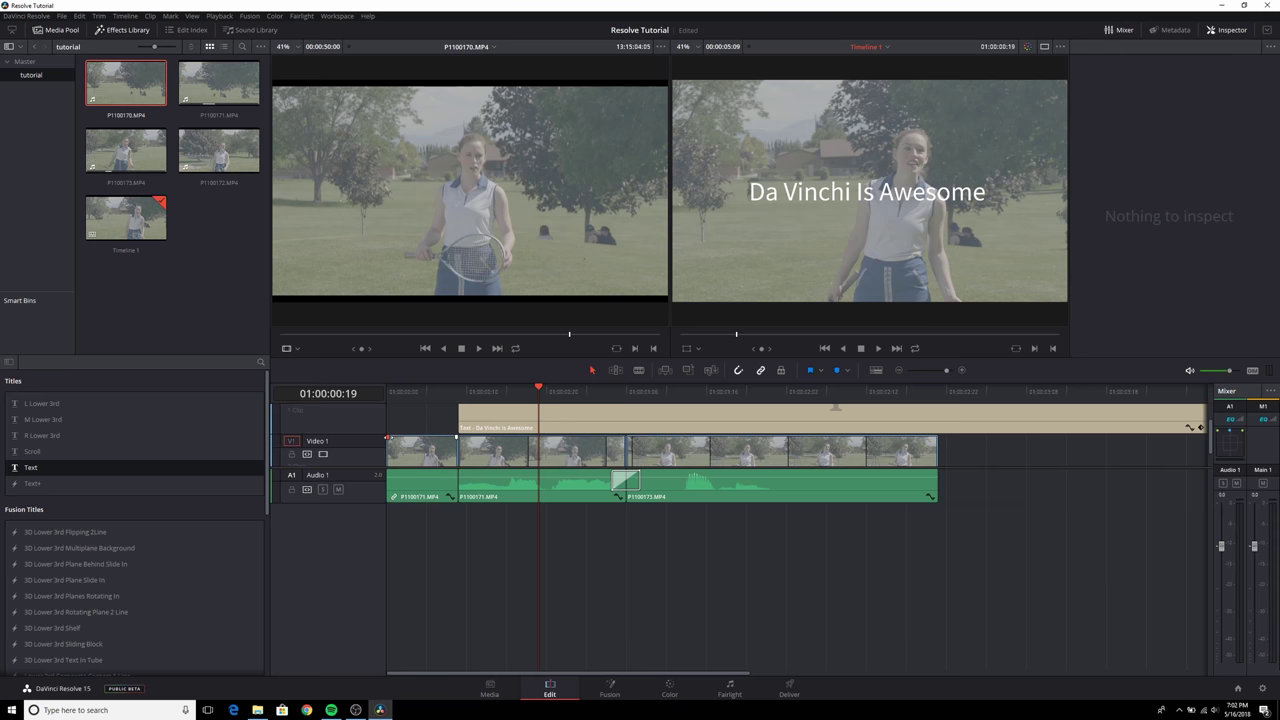
{"action": "mouse_move", "coordinate": [387, 438]}
{"action": "left_mouse_down"}
{"action": "mouse_move", "coordinate": [404, 438]}
{"action": "mouse_move", "coordinate": [388, 438]}
{"action": "left_mouse_up"}
{"action": "left_click_drag", "start_coordinate": [390, 472], "coordinate": [390, 472]}
{"action": "left_click_drag", "start_coordinate": [937, 470], "coordinate": [922, 471]}
Keyframe the middle P1100171.MP4 audio clip's volume to dip from 0.00 to -13.95 dB.
{"action": "left_click", "coordinate": [524, 486]}
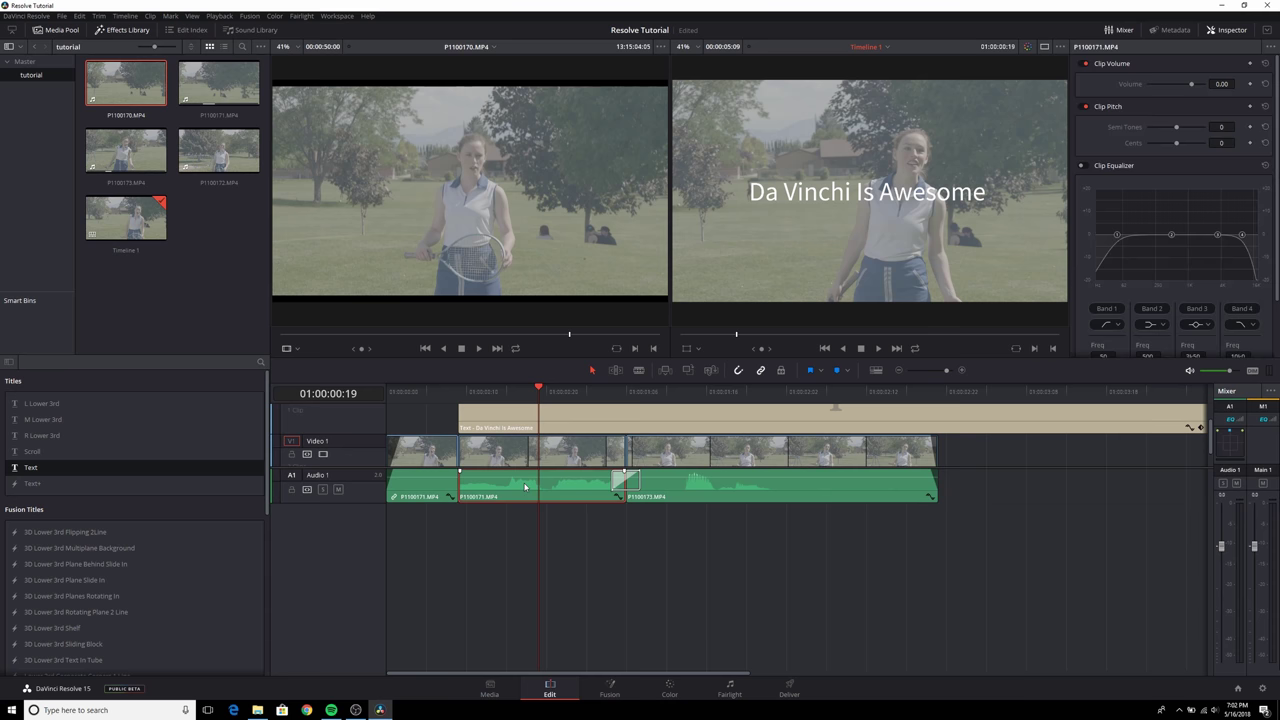
{"action": "left_click", "coordinate": [1250, 86]}
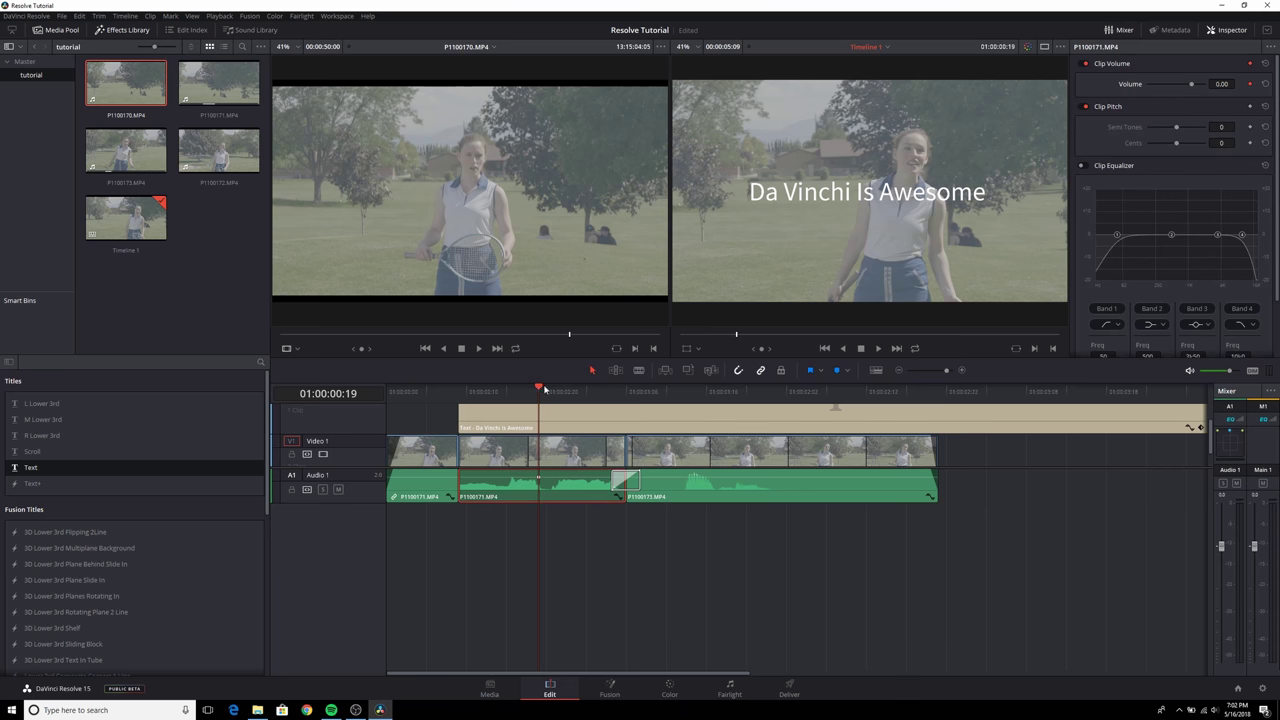
{"action": "left_click_drag", "start_coordinate": [544, 388], "coordinate": [570, 388]}
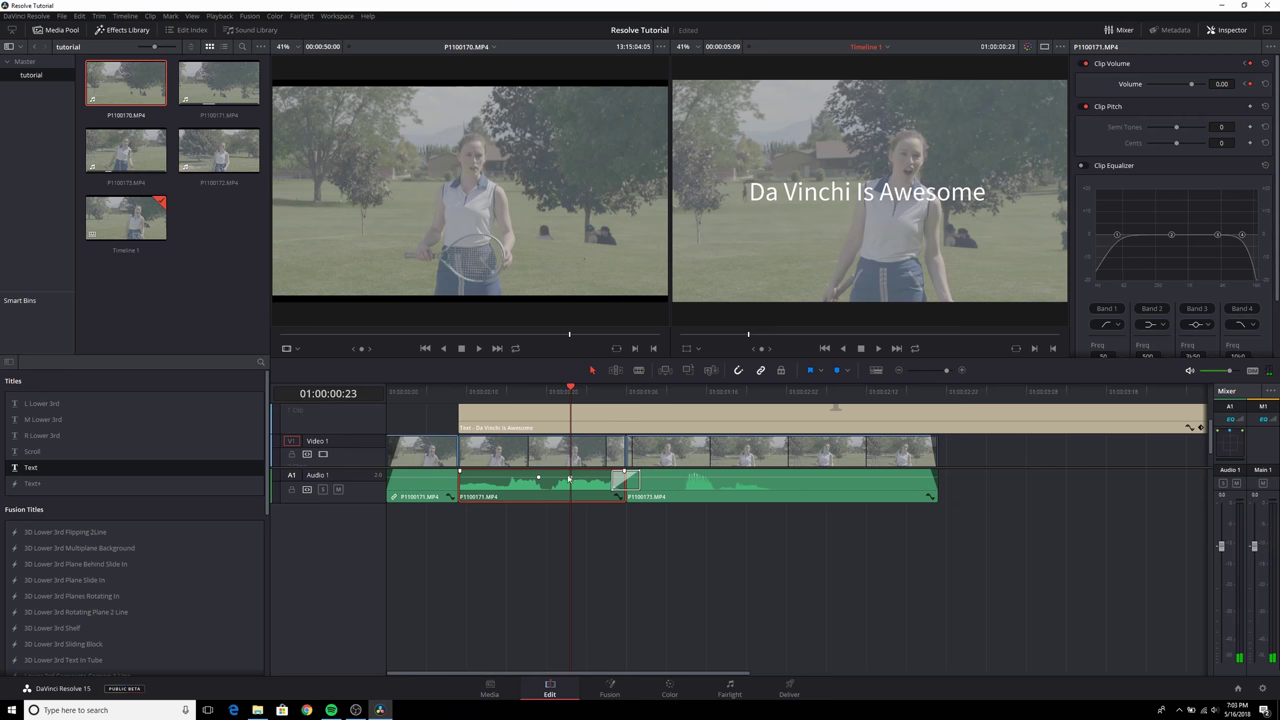
{"action": "left_click_drag", "start_coordinate": [569, 480], "coordinate": [573, 483]}
Play the timeline back from the start to hear the volume dip.
{"action": "key", "text": "space"}
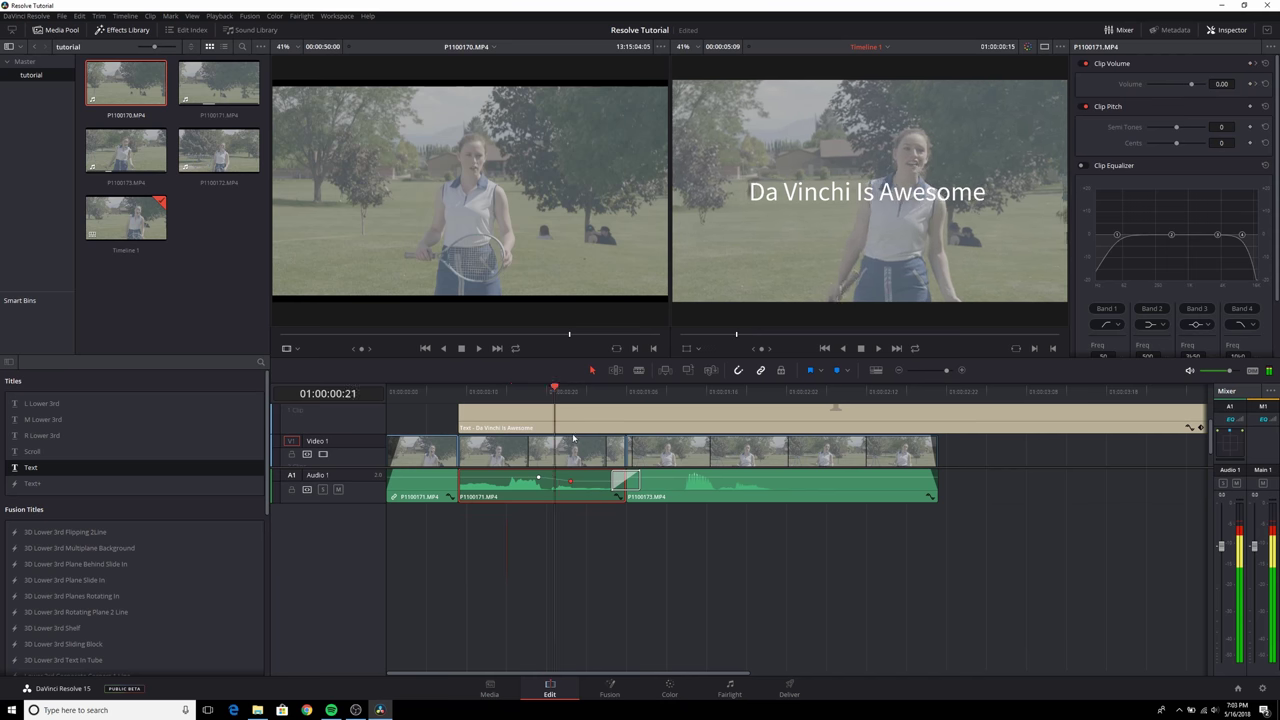
{"action": "key", "text": "Home"}
{"action": "key", "text": "space"}
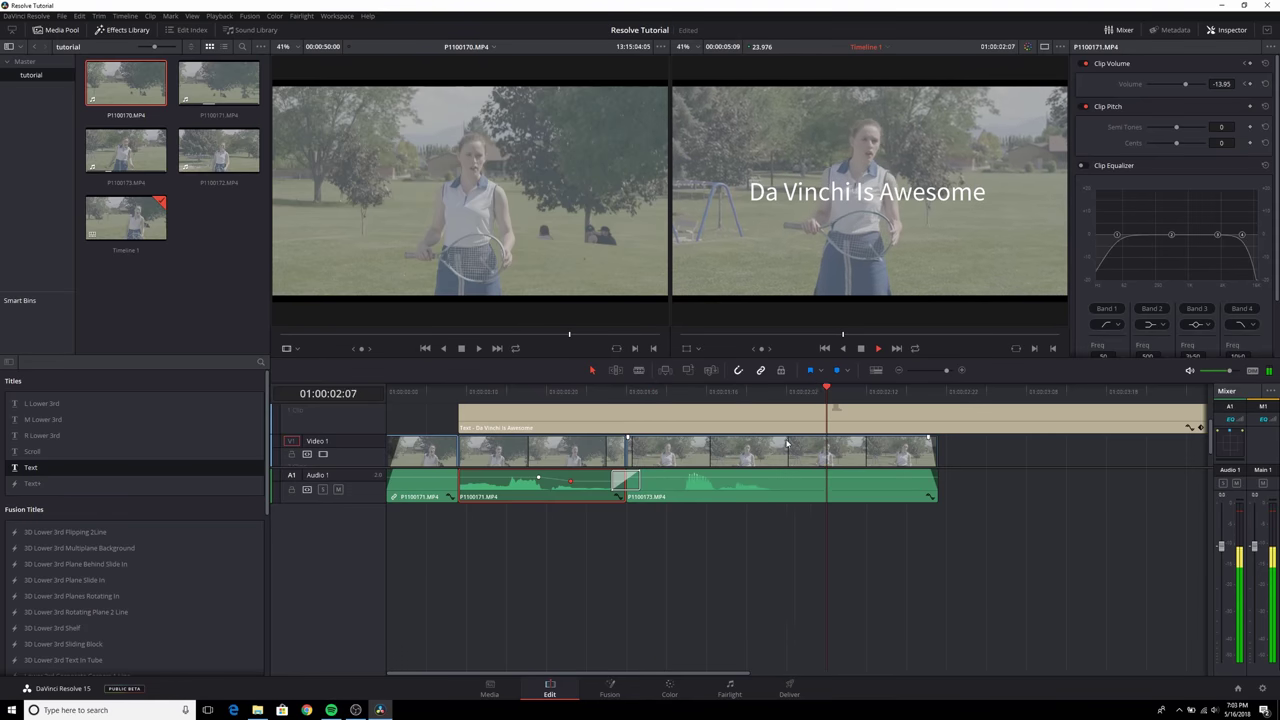
{"action": "key", "text": "space"}
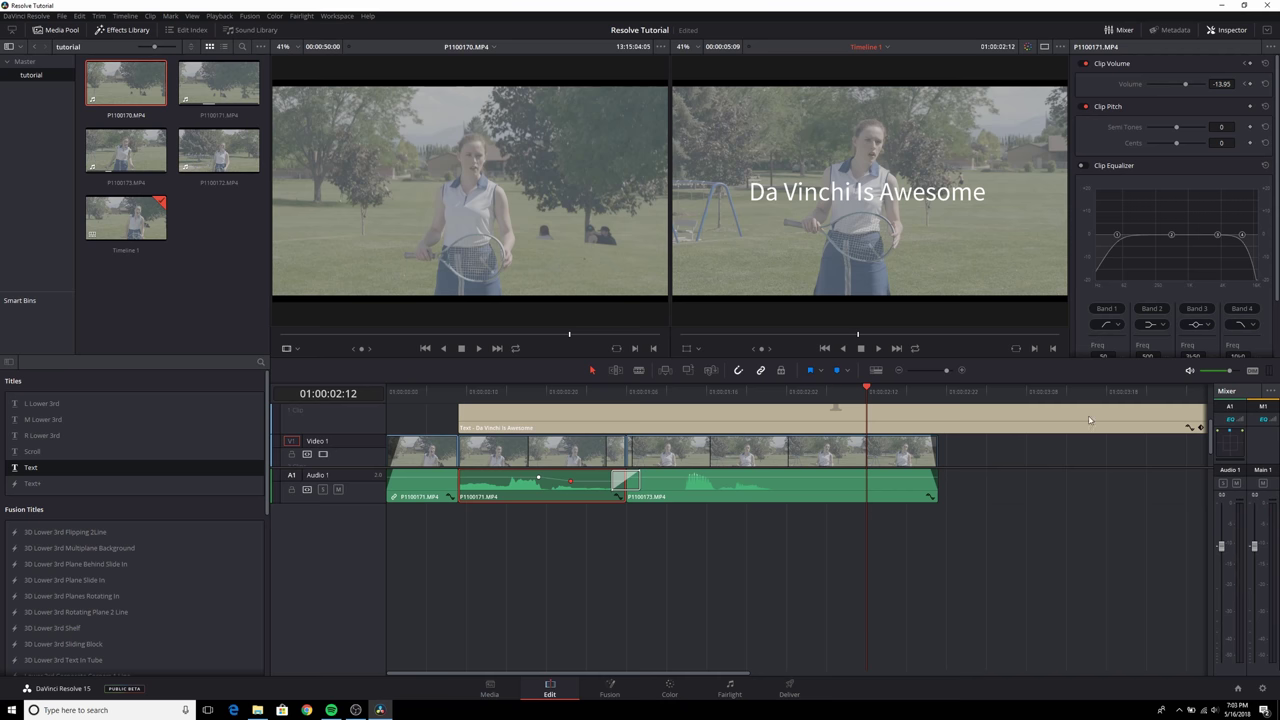
{"action": "key", "text": "Home"}
{"action": "key", "text": "space"}
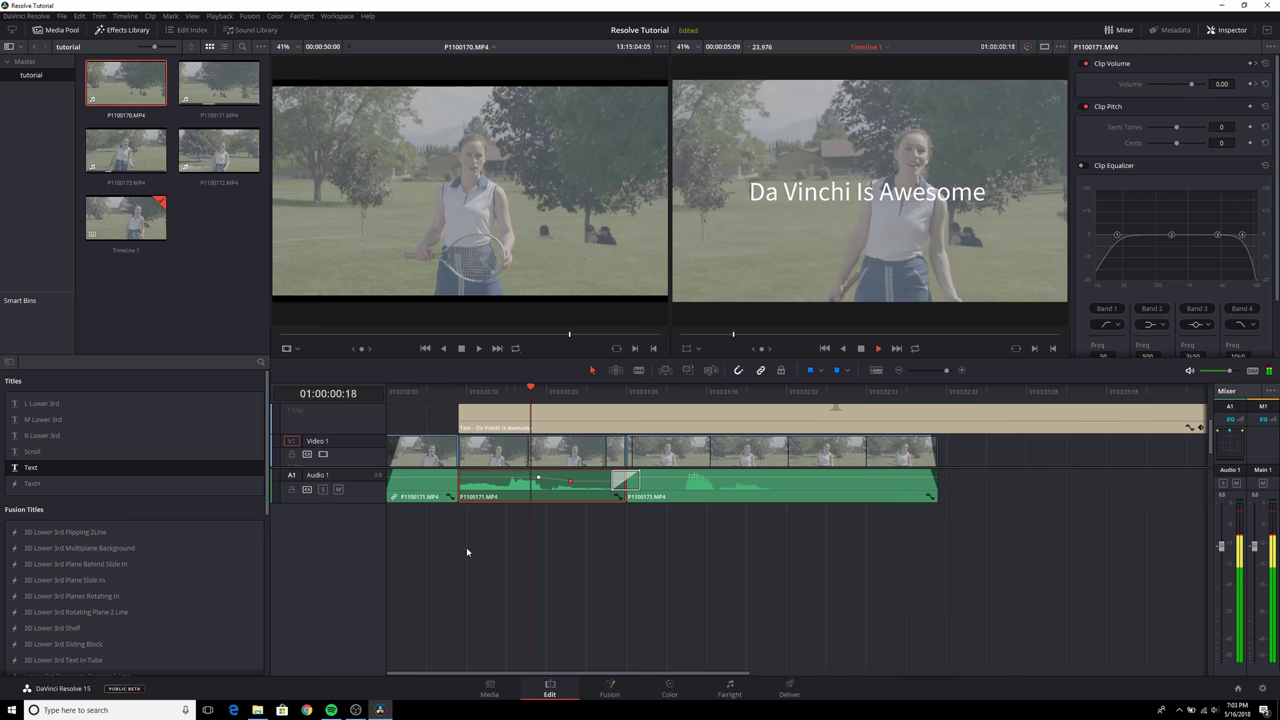
Stop playback and pull the Audio 1 Mixer fader down to -4.3 dB.
{"action": "key", "text": "space"}
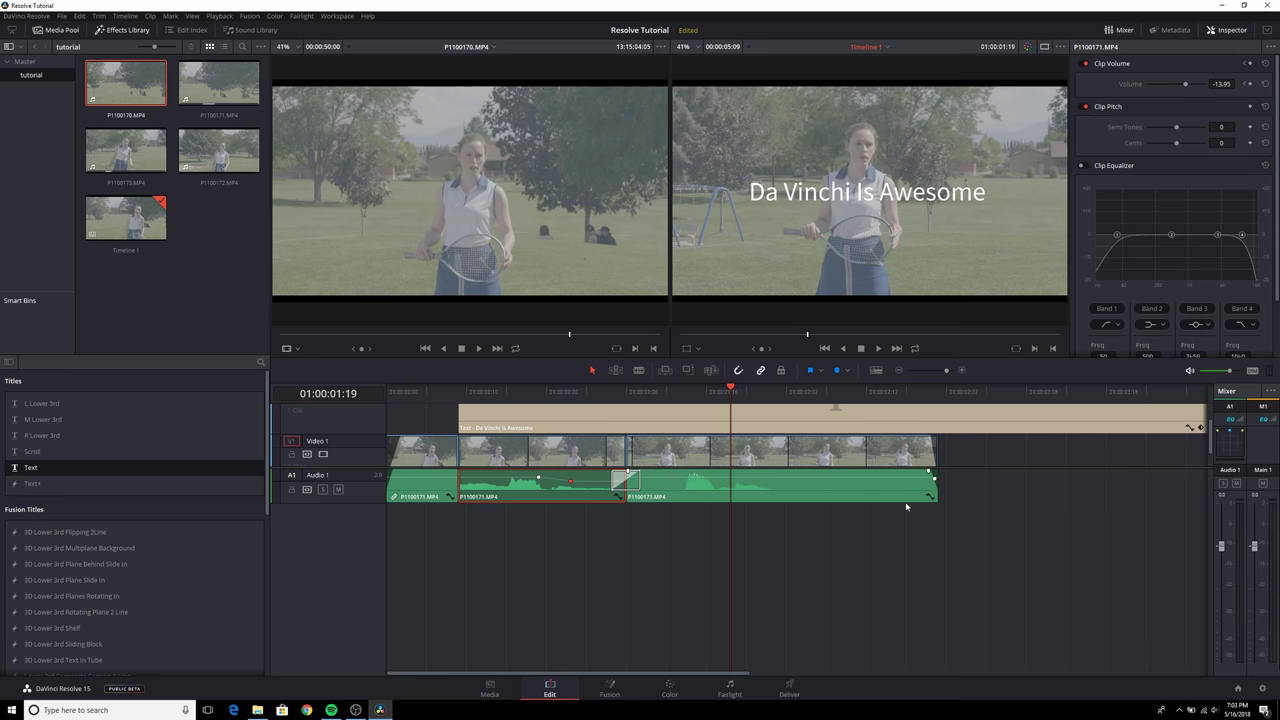
{"action": "mouse_move", "coordinate": [1220, 546]}
{"action": "left_mouse_down"}
{"action": "mouse_move", "coordinate": [1235, 628]}
{"action": "mouse_move", "coordinate": [1222, 552]}
{"action": "left_mouse_up"}
{"action": "left_click_drag", "start_coordinate": [1222, 552], "coordinate": [1233, 576]}
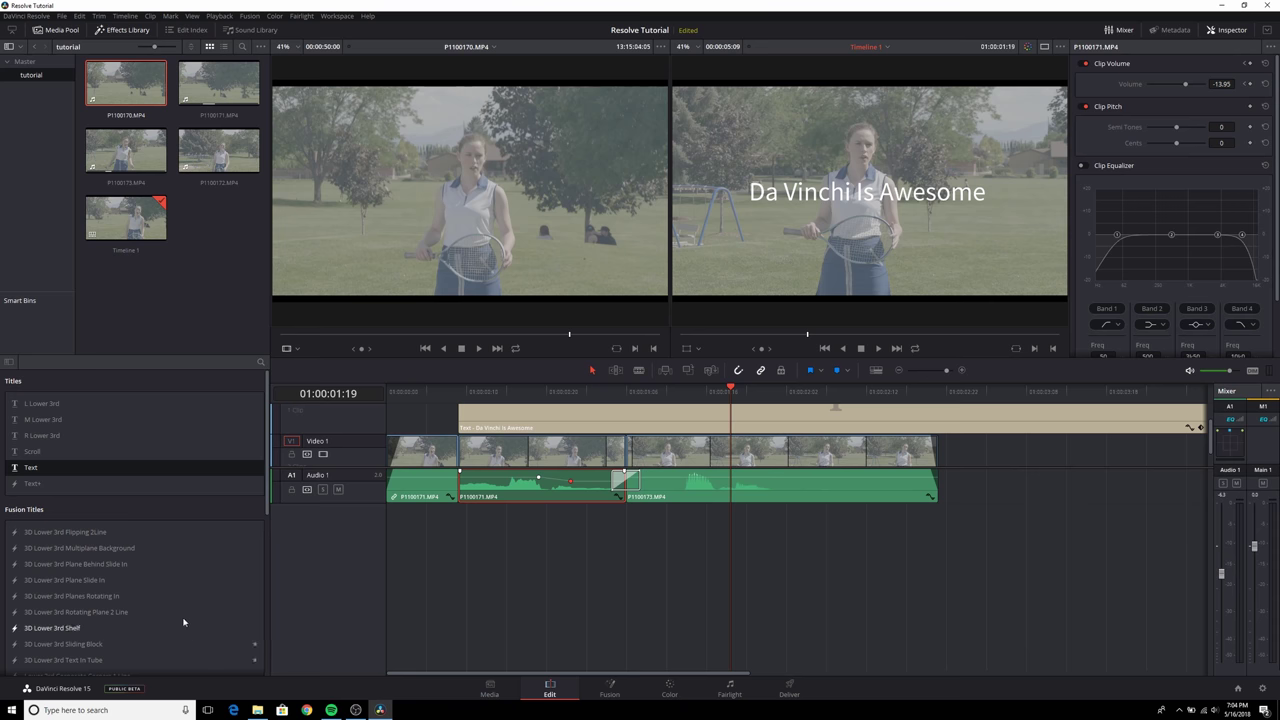